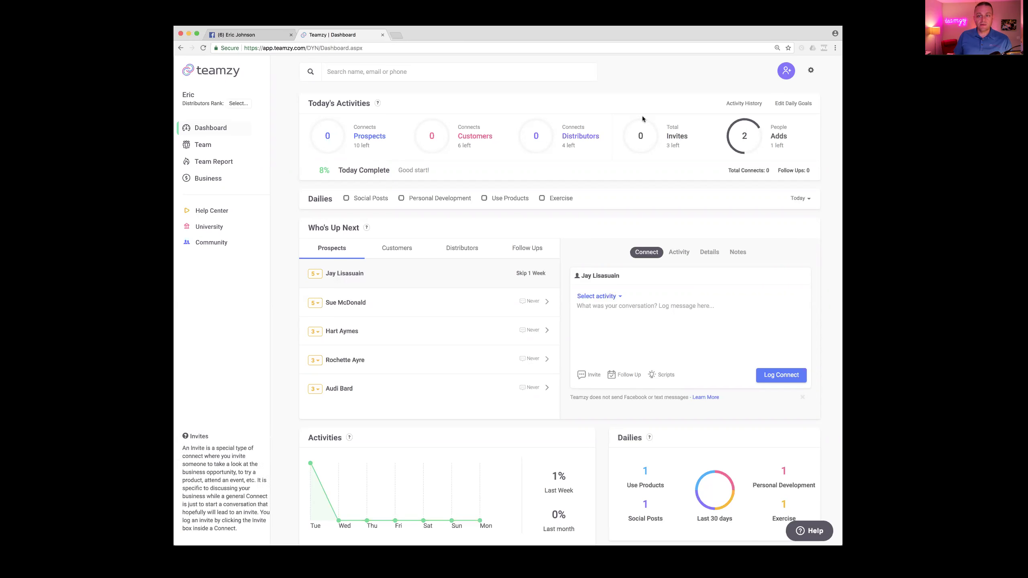
# Launch the Setup Wizard and proceed past the Messenger updates and welcome pages to the income goal.
pyautogui.click(811, 71)
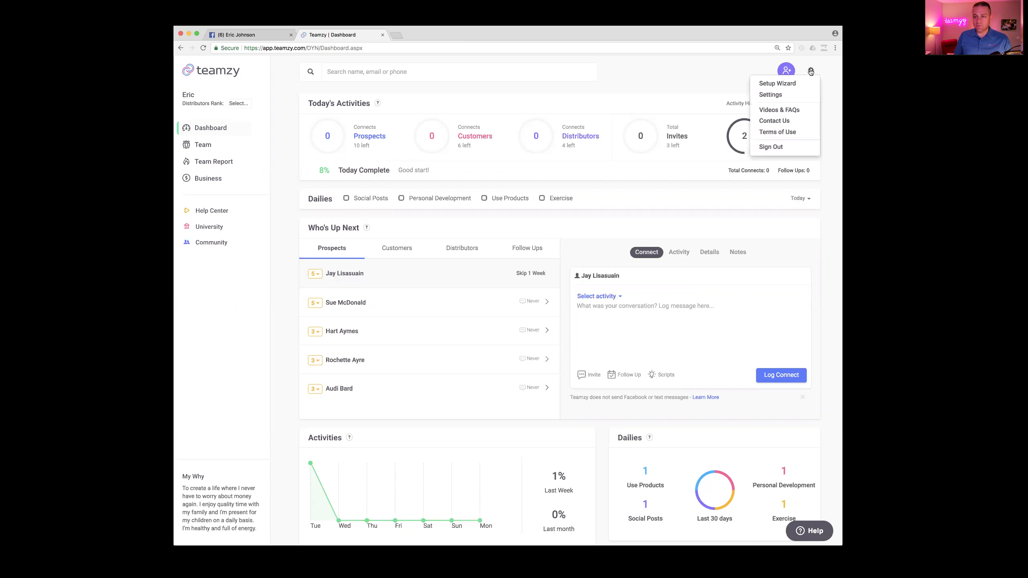
pyautogui.click(760, 84)
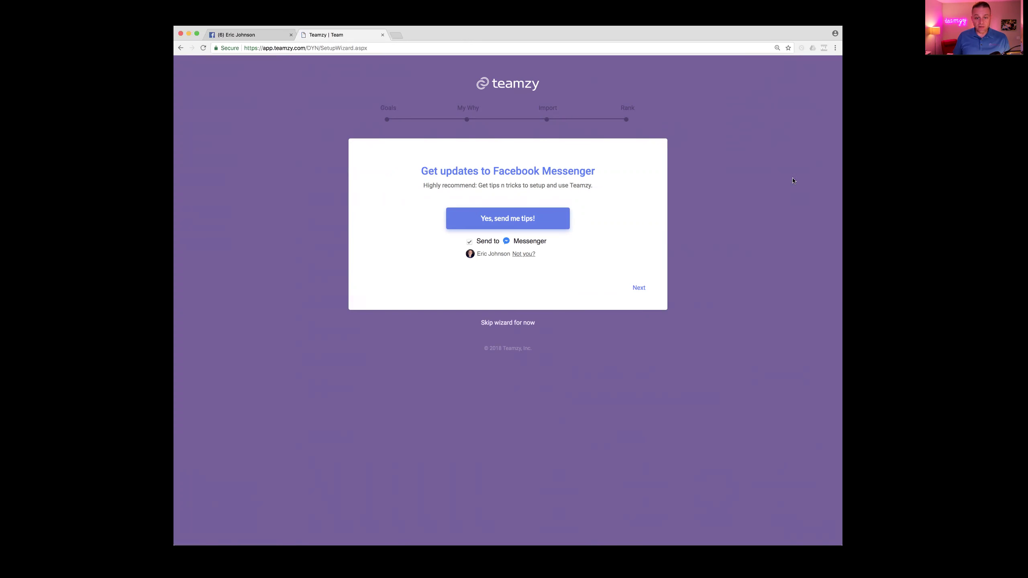
pyautogui.click(638, 289)
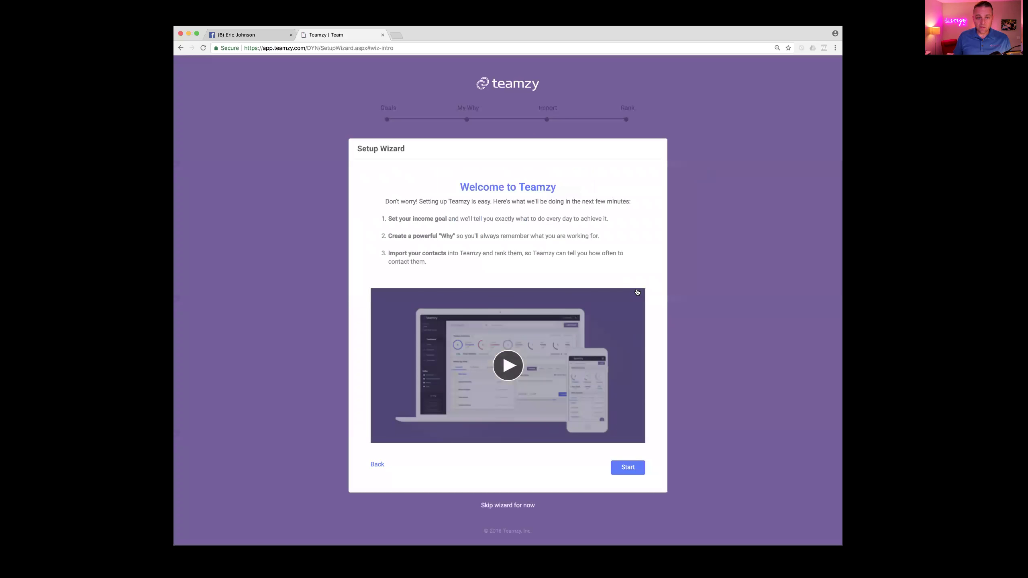
pyautogui.scroll(-1, 636, 292)
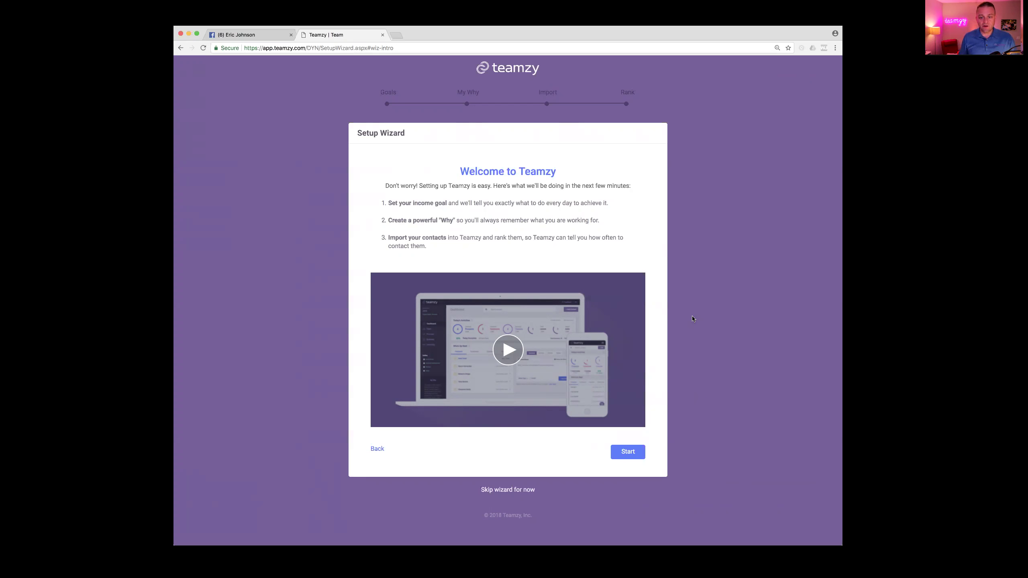
pyautogui.click(631, 453)
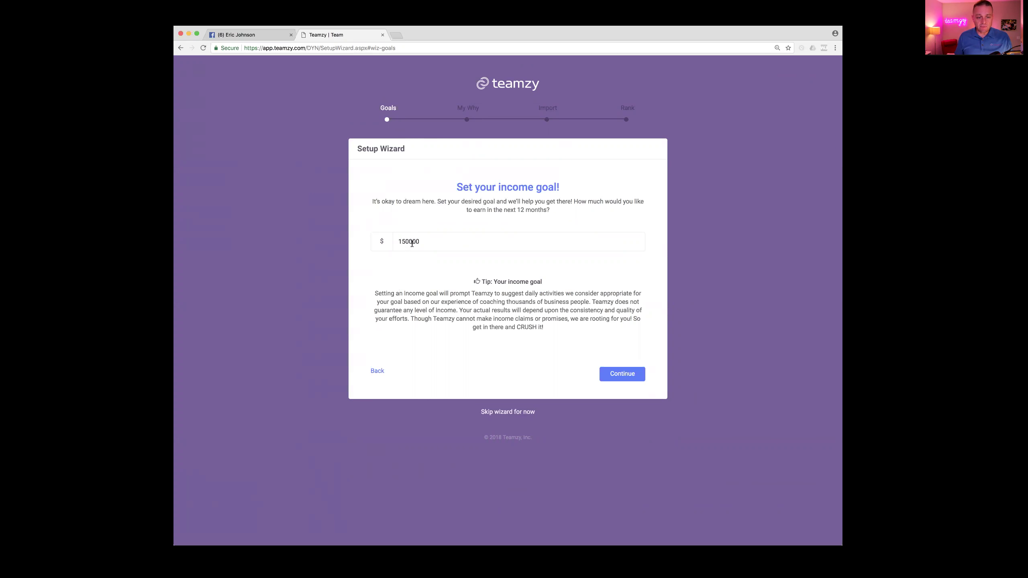
# Accept the 12-month income goal of $150,000 and continue to the daily goals breakdown.
pyautogui.click(437, 239)
pyautogui.click(624, 379)
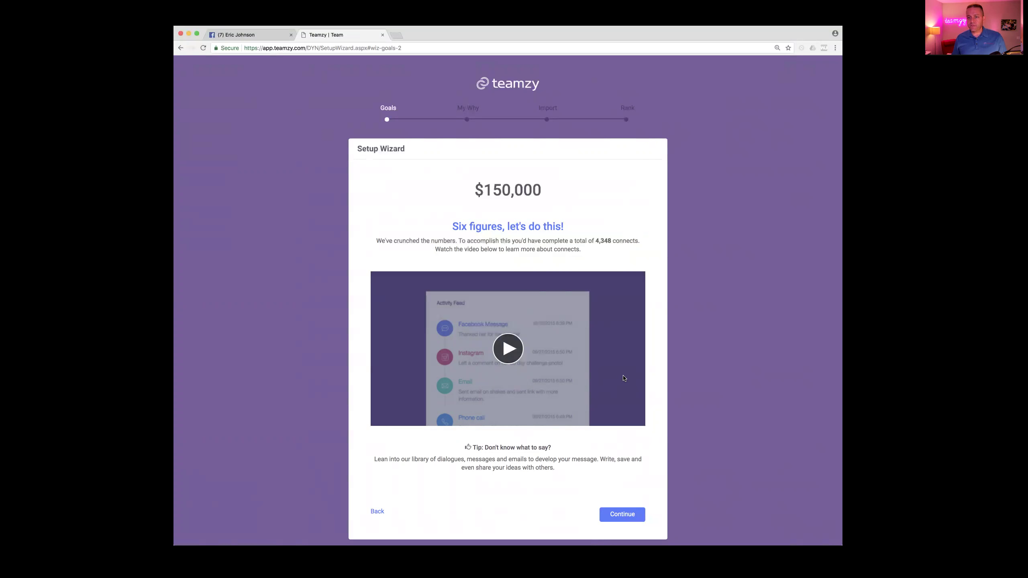
pyautogui.click(622, 521)
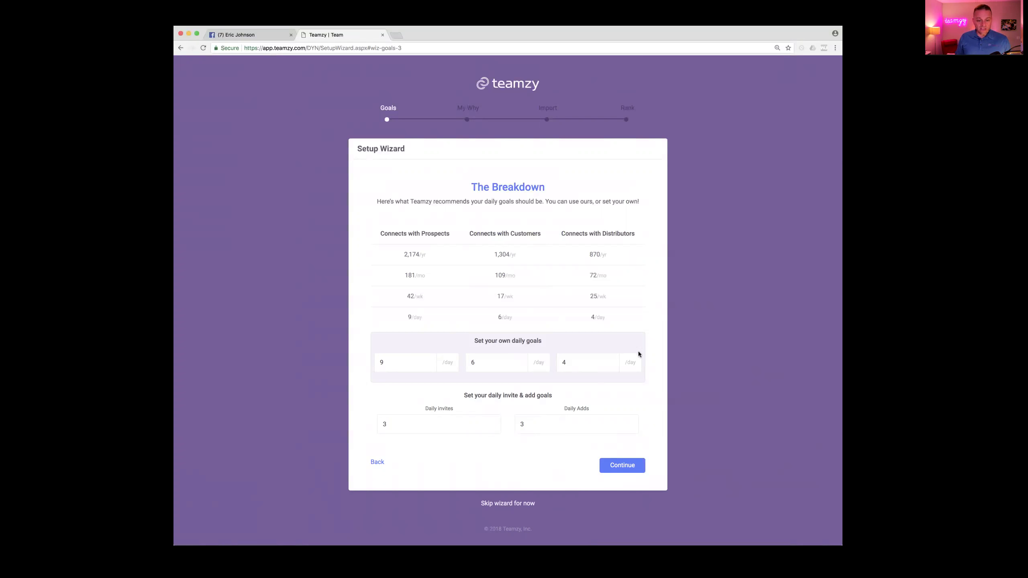
# Set the daily goal for connects with prospects to 10 and continue to the My Why stage.
pyautogui.moveTo(463, 417)
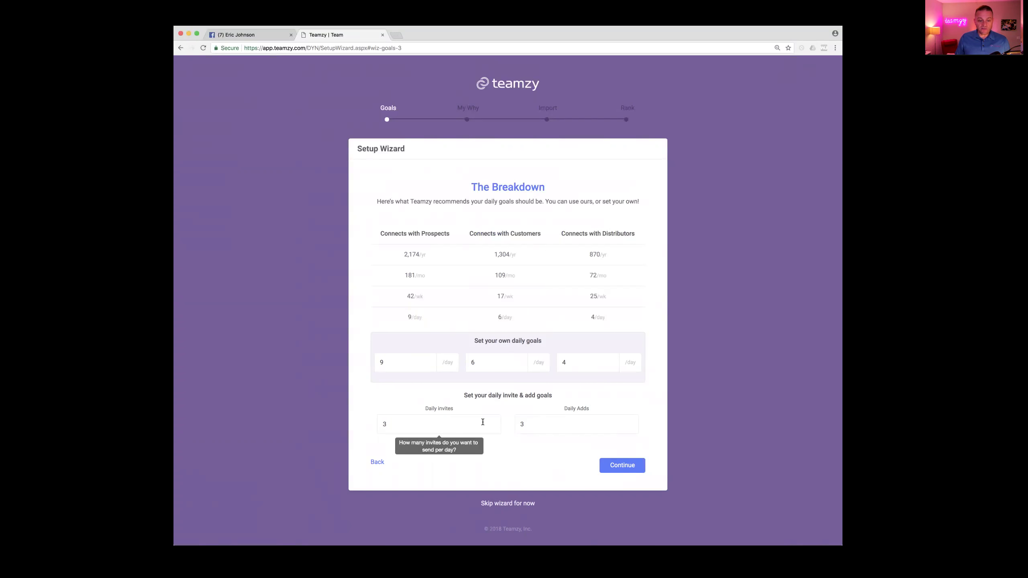
pyautogui.click(388, 361)
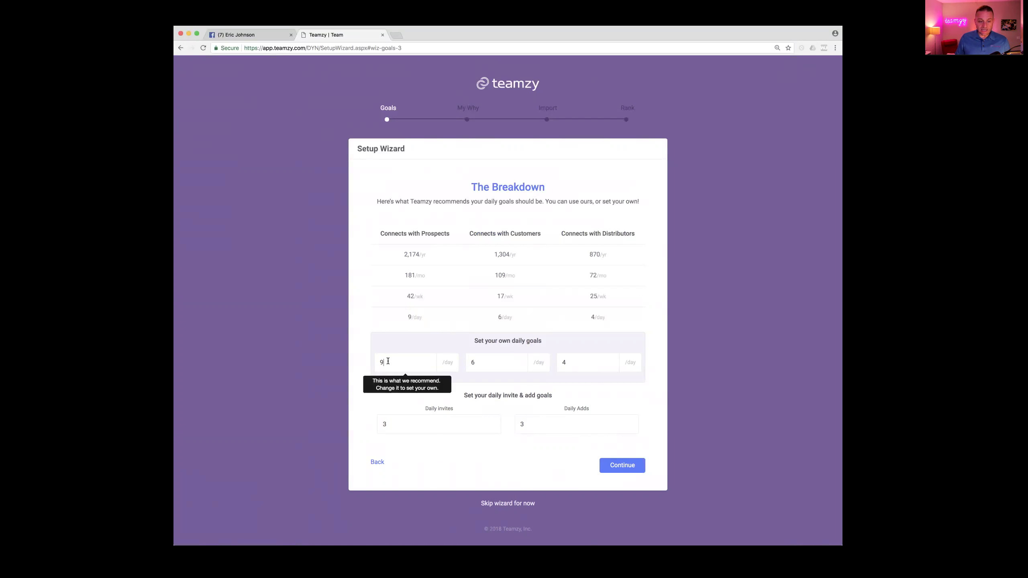
pyautogui.press('BackSpace')
pyautogui.write('10')
pyautogui.click(365, 299)
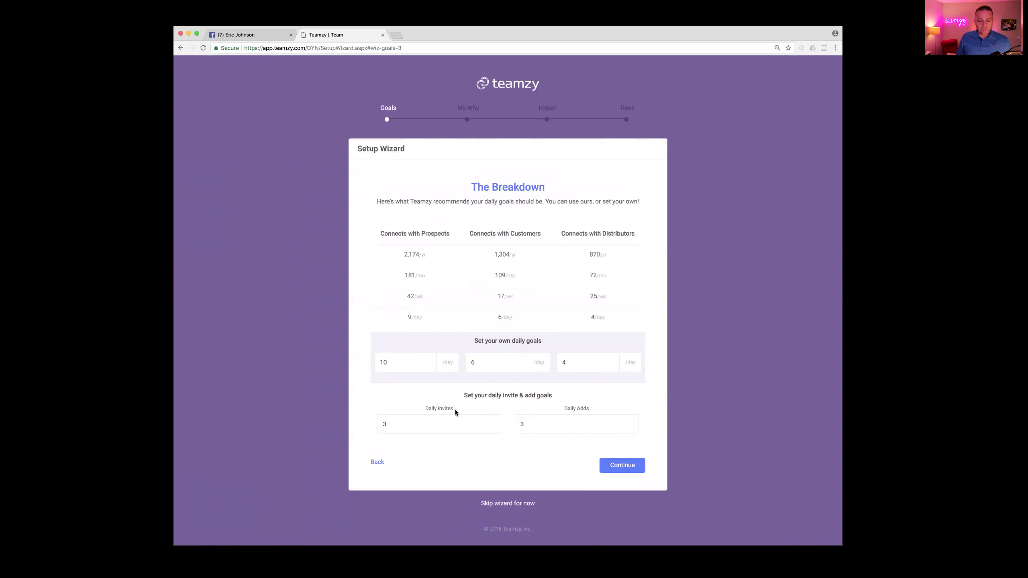
pyautogui.click(619, 470)
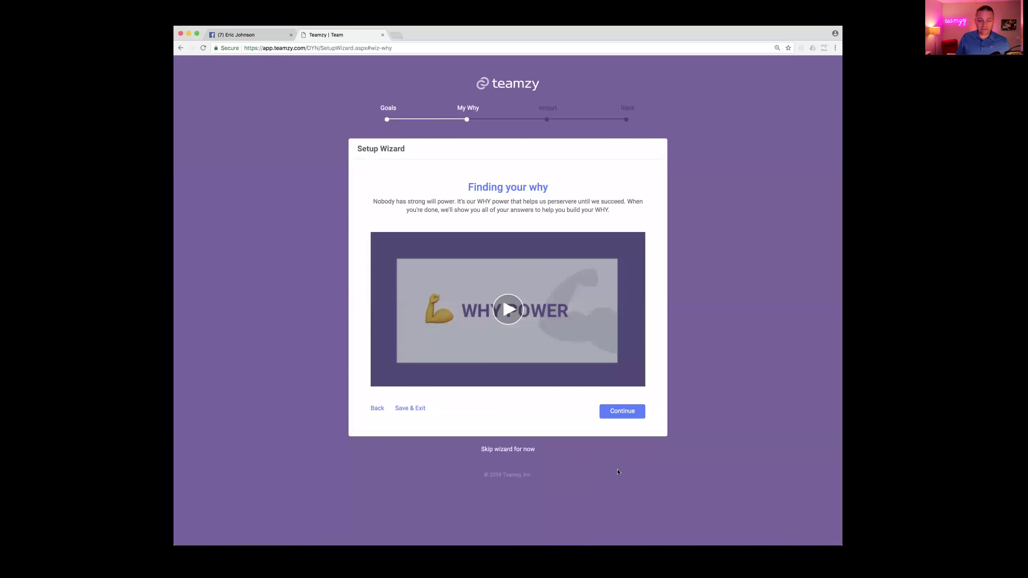
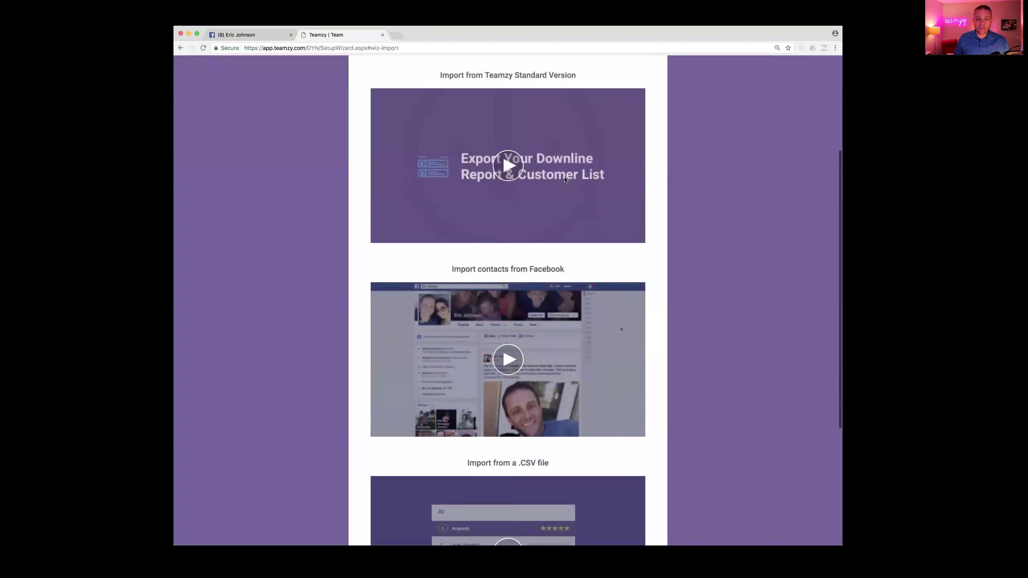
# Look over the contact import videos in the wizard's Import stage, and skip the rest of the wizard.
pyautogui.scroll(-4, 526, 227)
pyautogui.scroll(4, 526, 238)
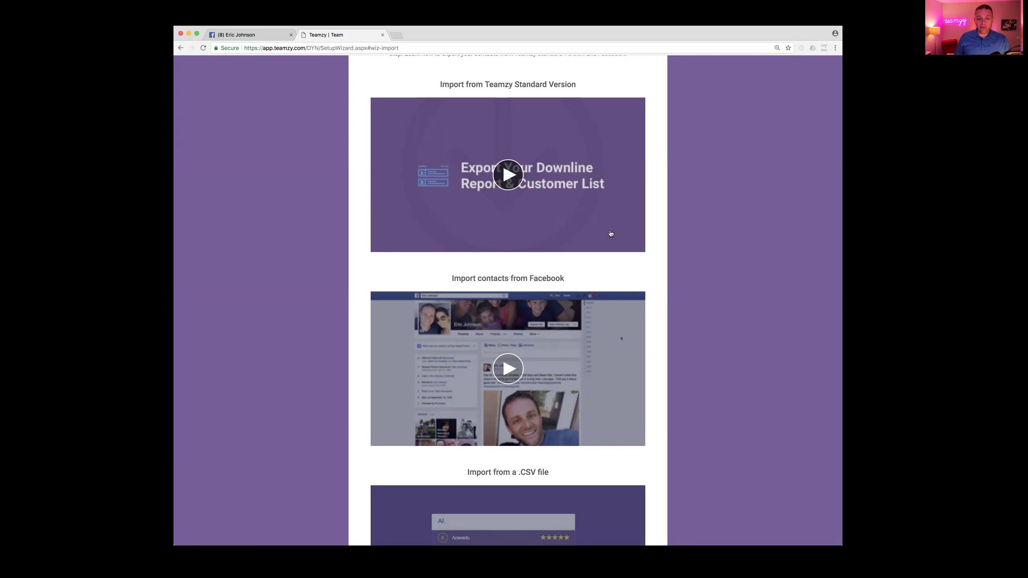
pyautogui.scroll(5, 611, 232)
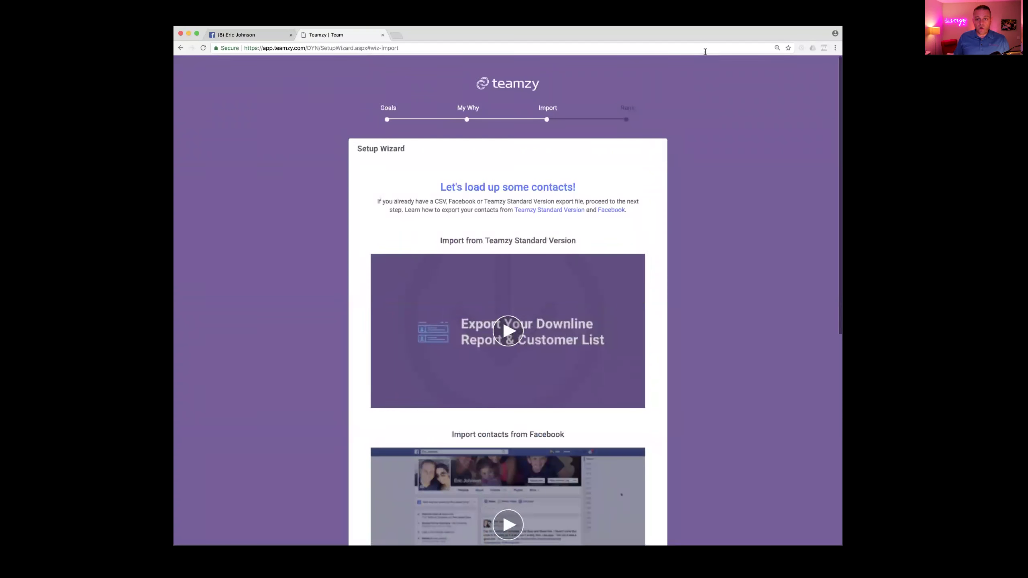
pyautogui.scroll(-8, 646, 194)
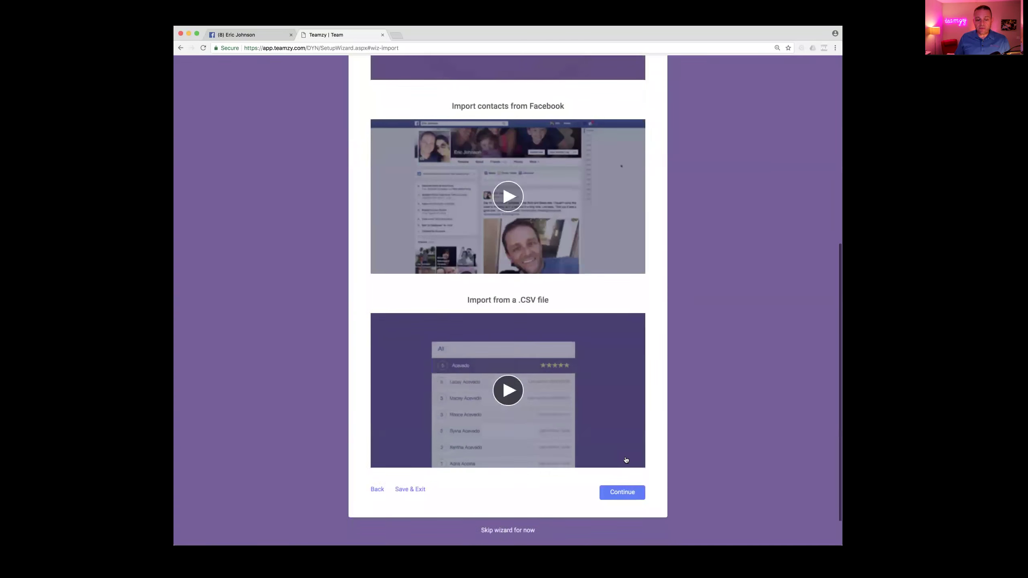
pyautogui.scroll(-2, 624, 458)
pyautogui.click(520, 491)
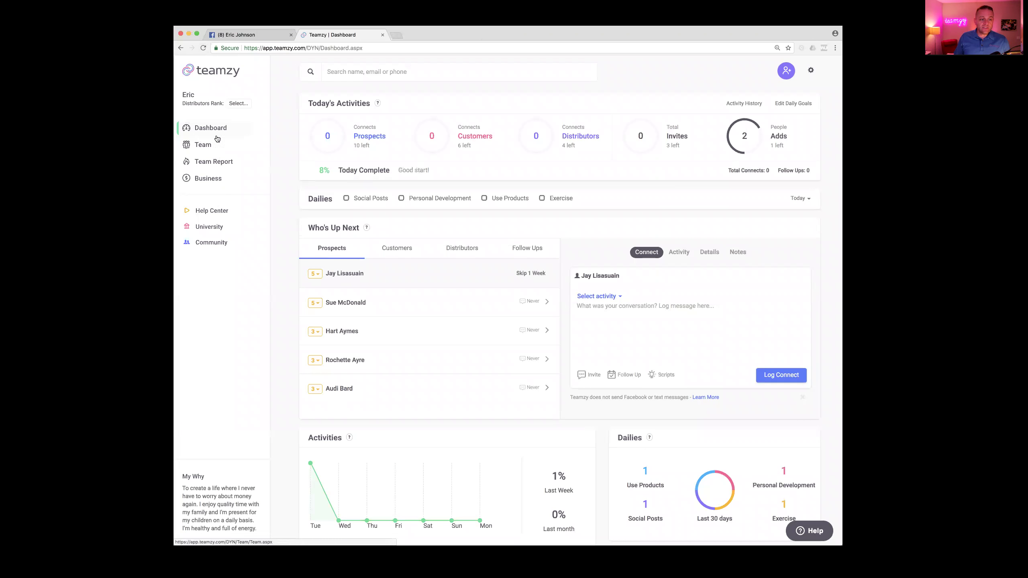
# Open the Help Center and look through its Getting Started, Pro Tips, Webinars and FAQ sections.
pyautogui.click(208, 212)
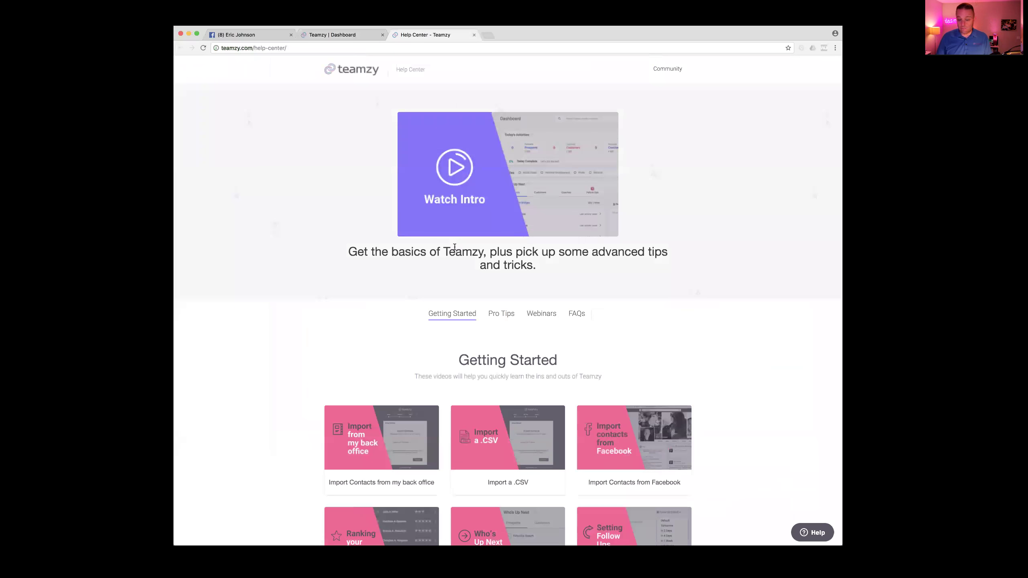
pyautogui.scroll(-5, 455, 246)
pyautogui.scroll(-10, 454, 247)
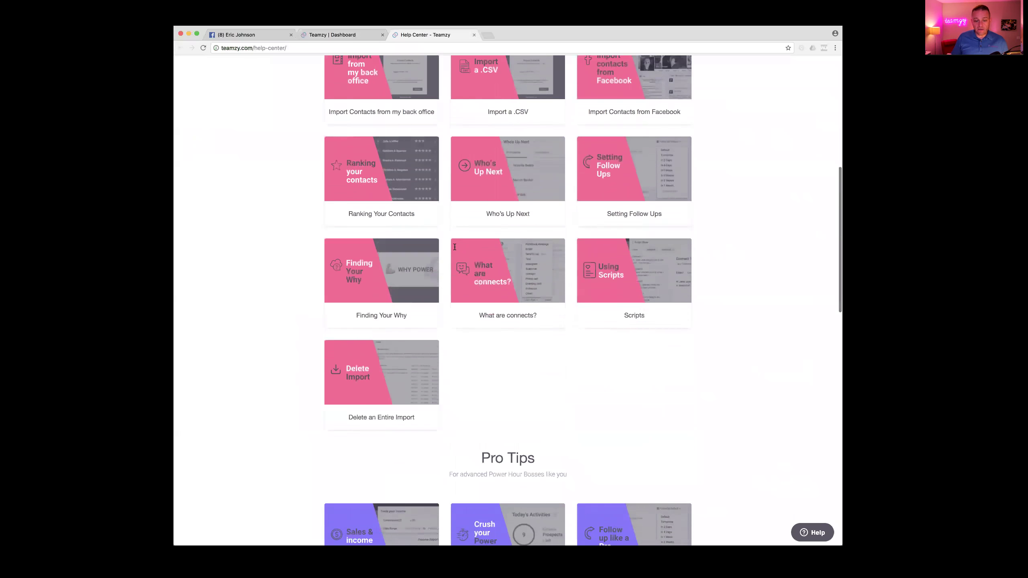
pyautogui.scroll(-5, 527, 403)
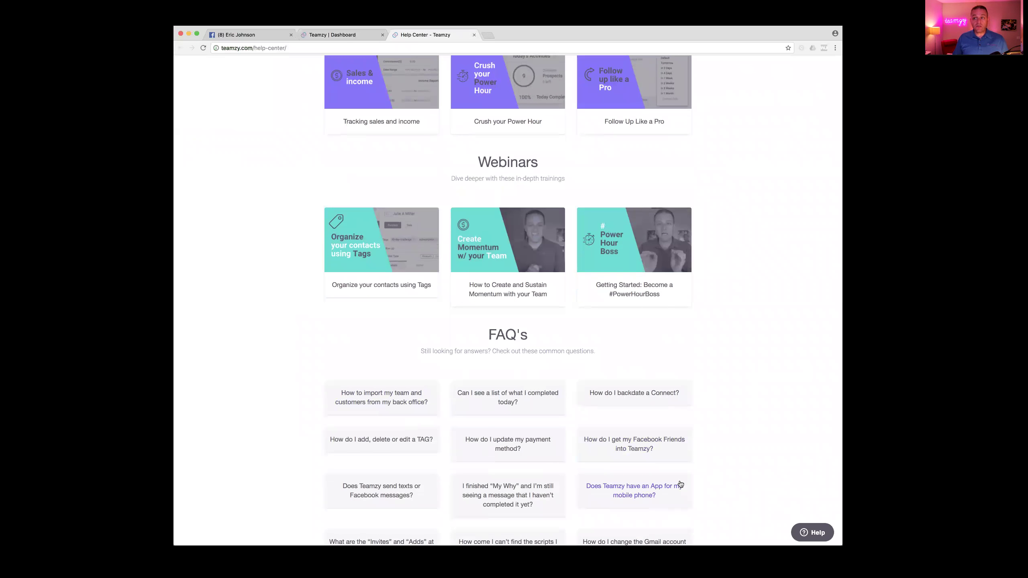
pyautogui.scroll(-5, 684, 474)
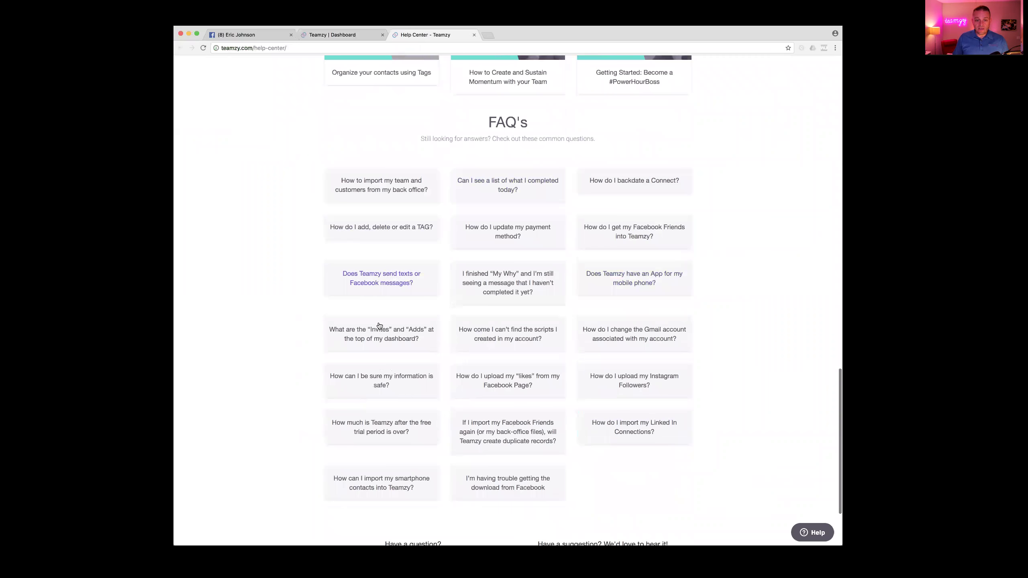
pyautogui.scroll(-2, 598, 482)
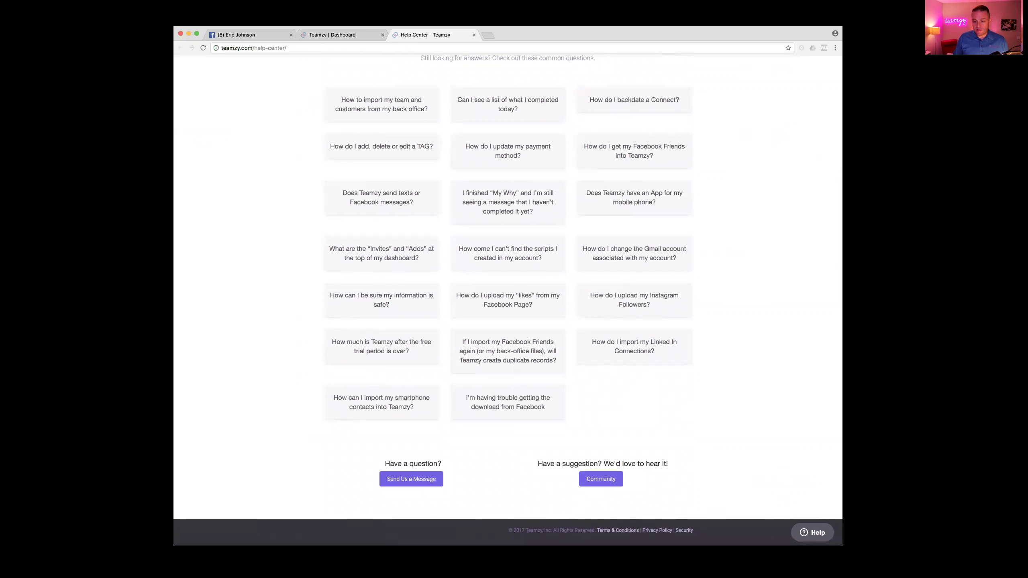
pyautogui.scroll(1, 771, 498)
pyautogui.scroll(2, 771, 498)
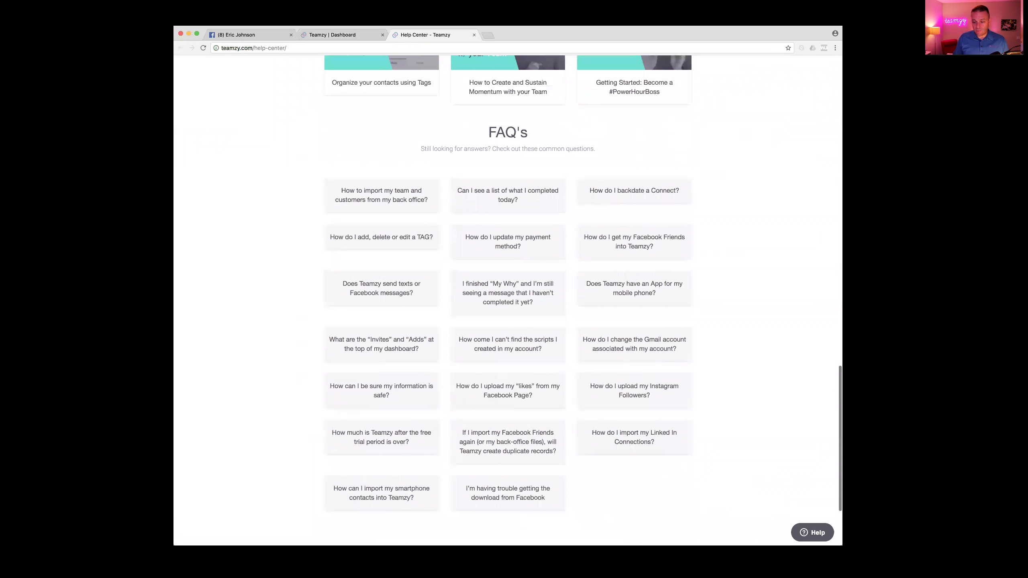
# View the Help Center's contact form, close it without sending a message, and return to the start of the page.
pyautogui.click(812, 532)
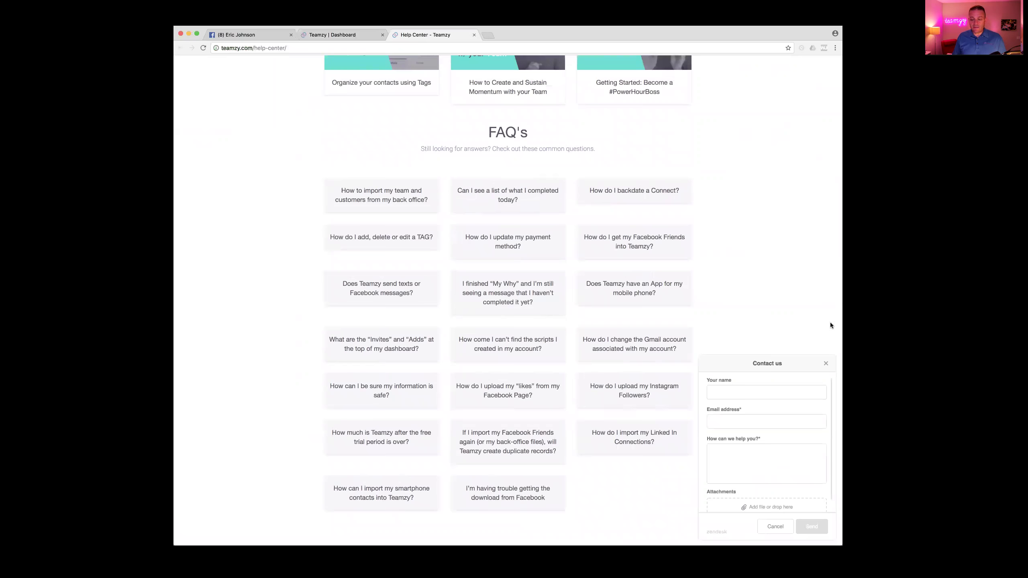
pyautogui.click(826, 364)
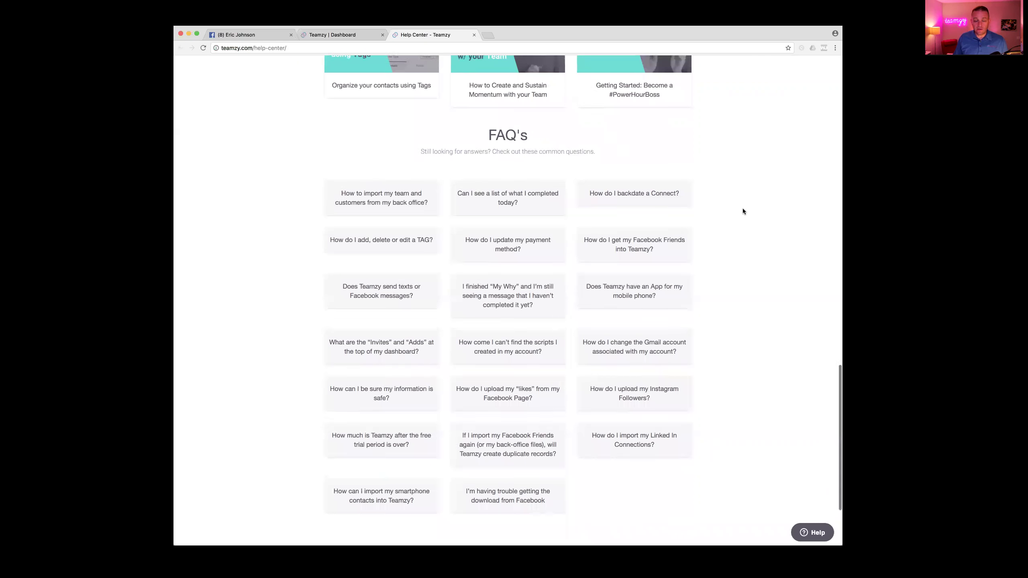
pyautogui.scroll(15, 743, 211)
pyautogui.scroll(8, 743, 199)
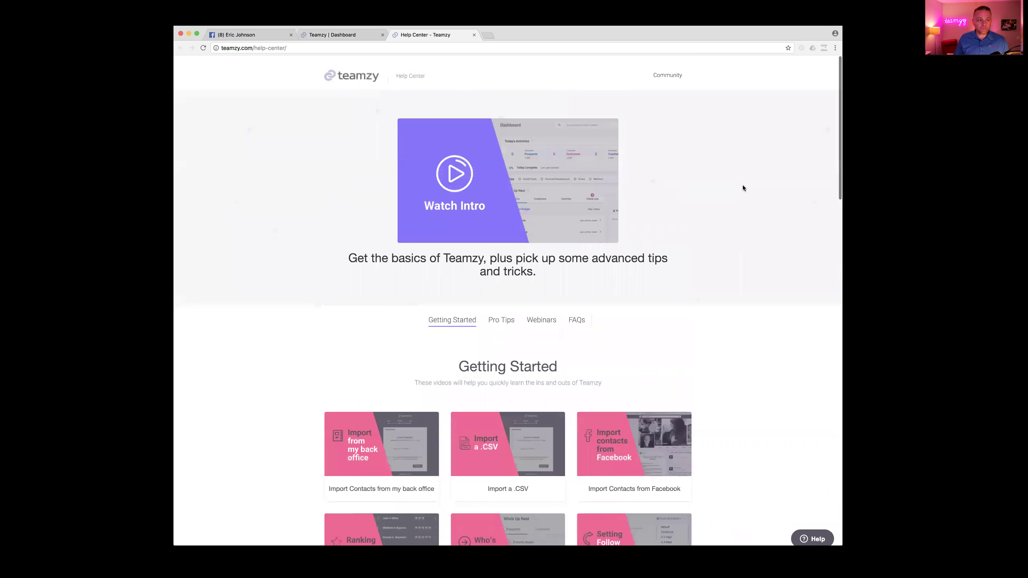
# Return to the dashboard, open the Team contact list and turn on Rank Mode.
pyautogui.click(337, 35)
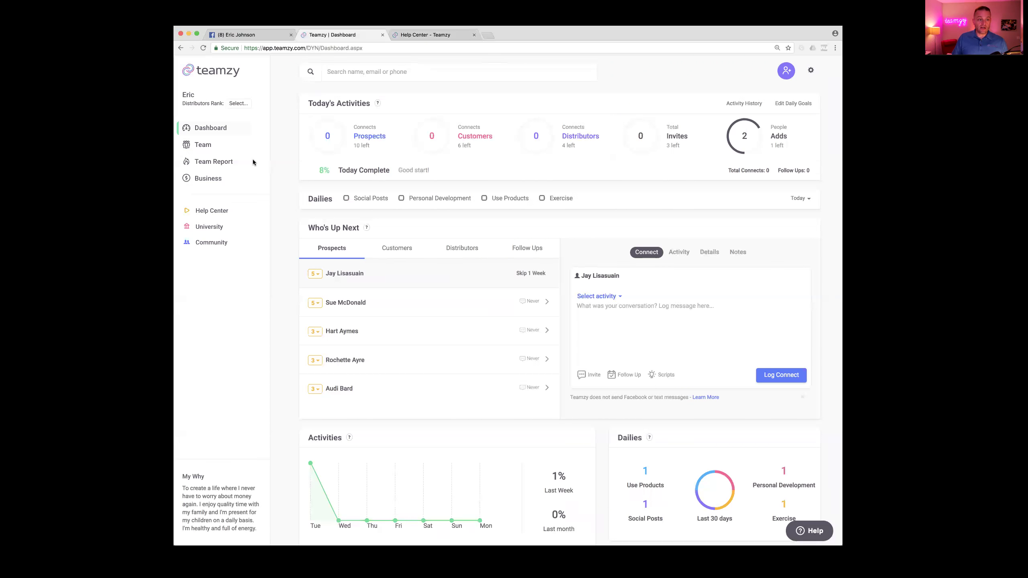
pyautogui.click(203, 146)
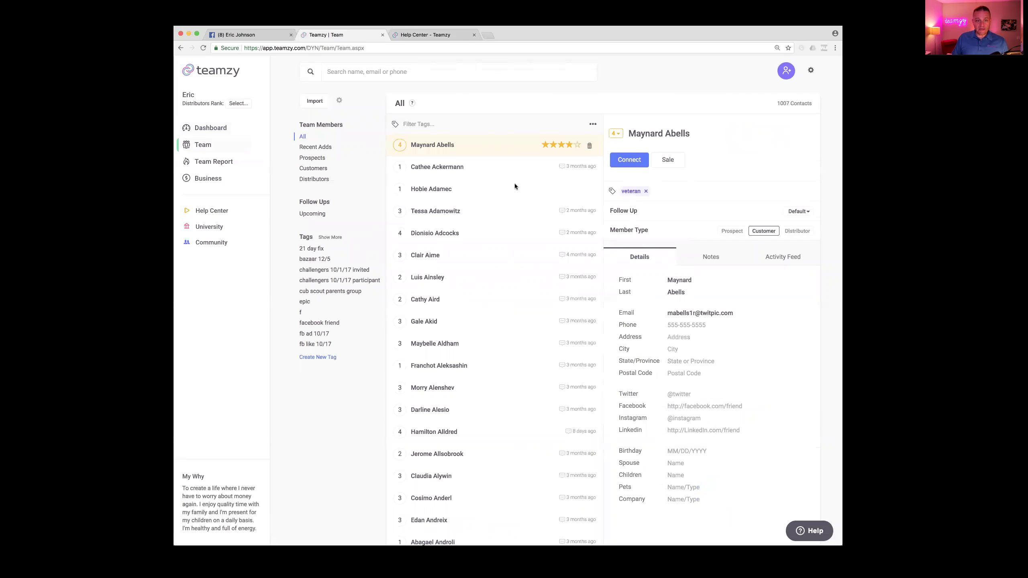
pyautogui.click(593, 124)
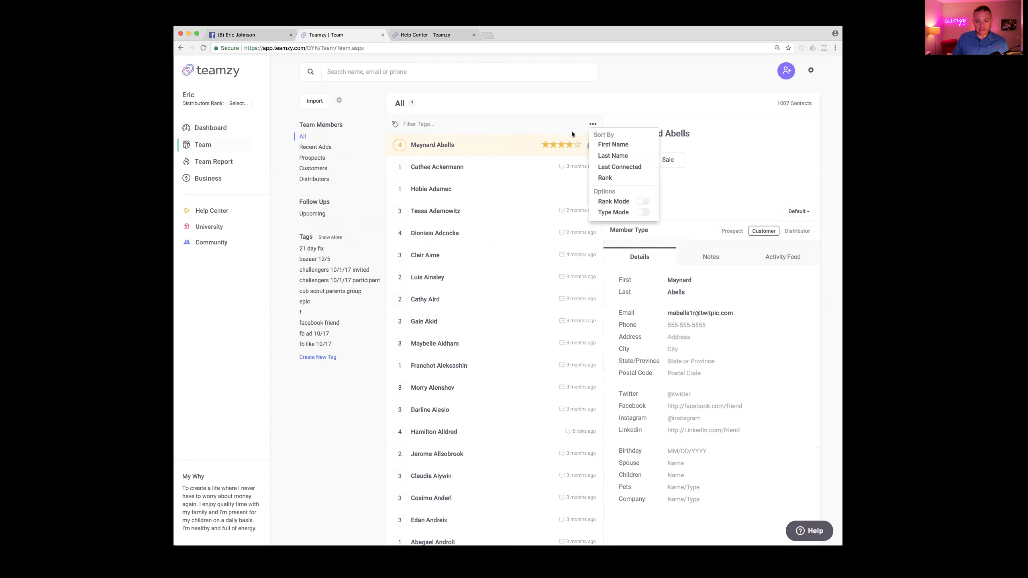
pyautogui.click(644, 202)
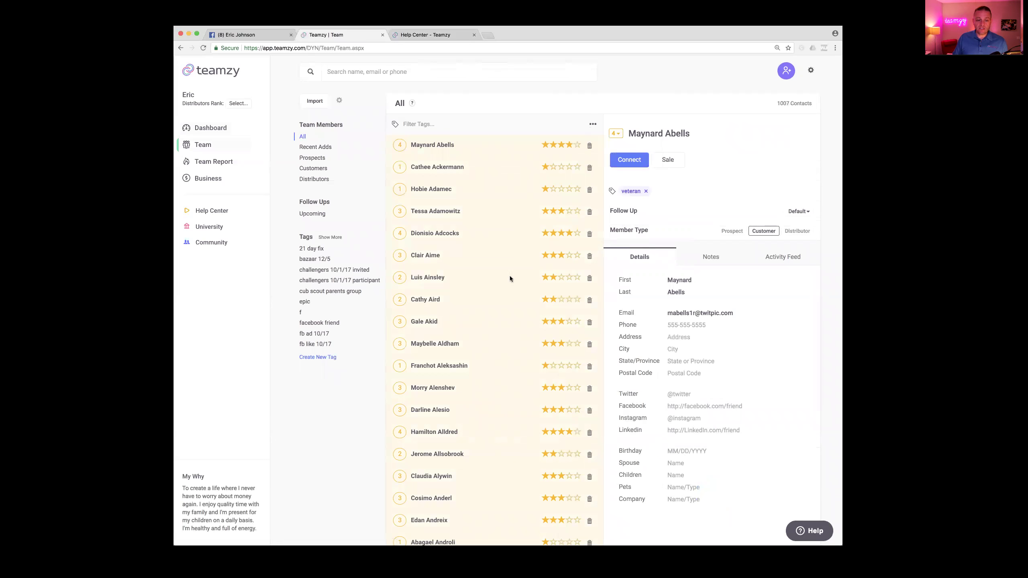
# Browse the ranked contact list and raise the one-star contact among the three-star entries to three stars.
pyautogui.scroll(-15, 468, 283)
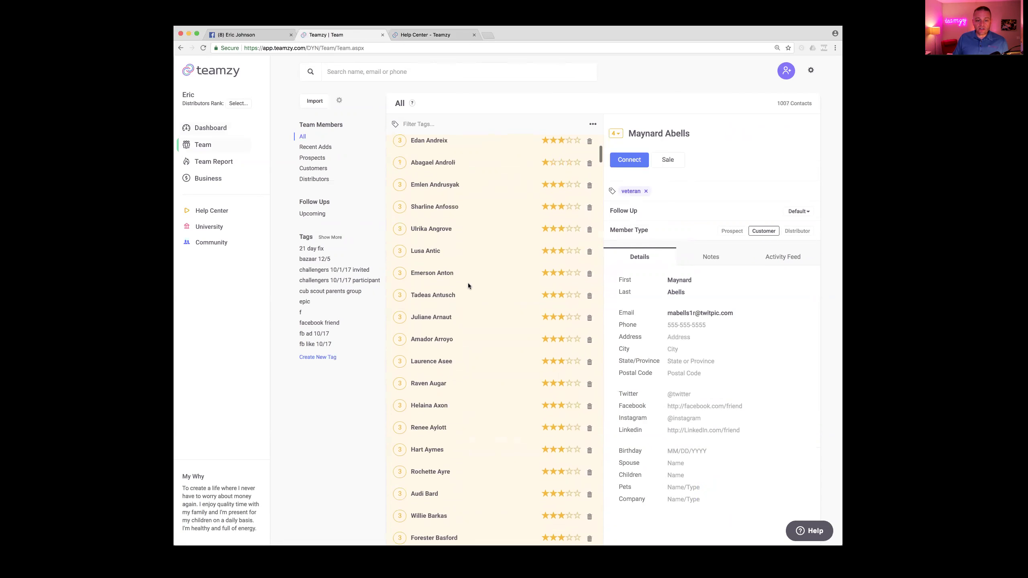
pyautogui.scroll(15, 468, 283)
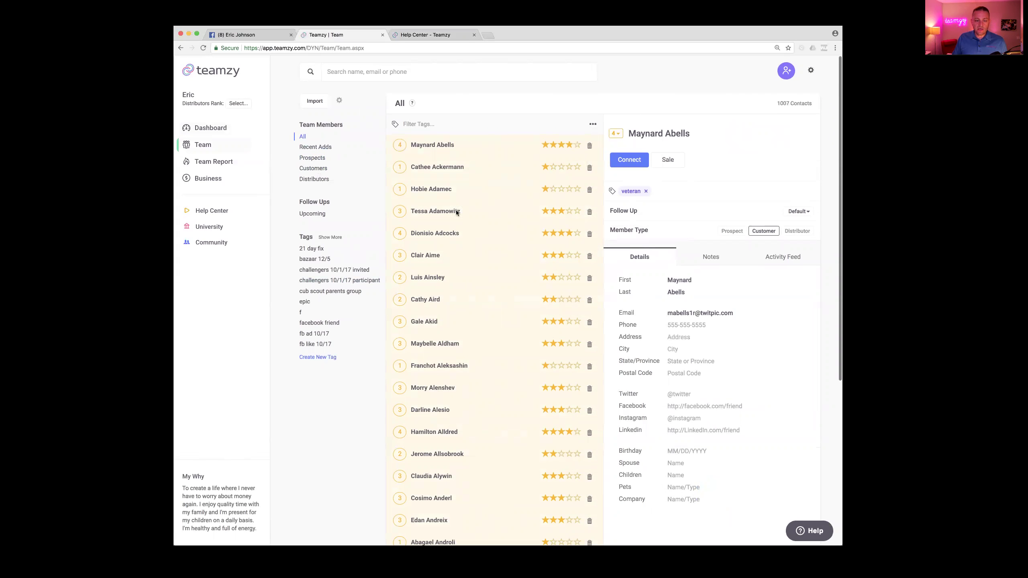
pyautogui.scroll(-5, 469, 316)
pyautogui.scroll(-2, 469, 316)
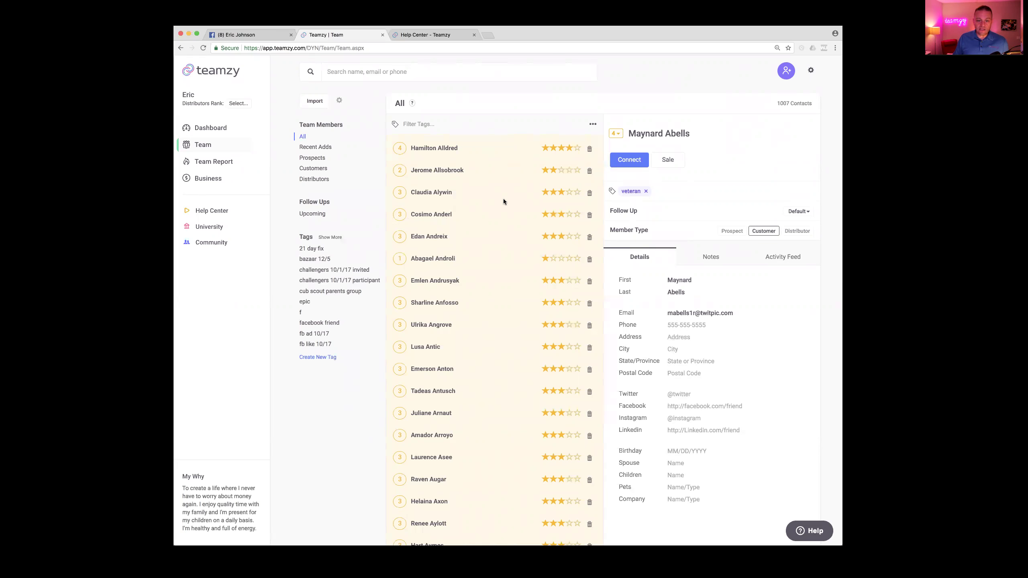
pyautogui.scroll(-1, 532, 210)
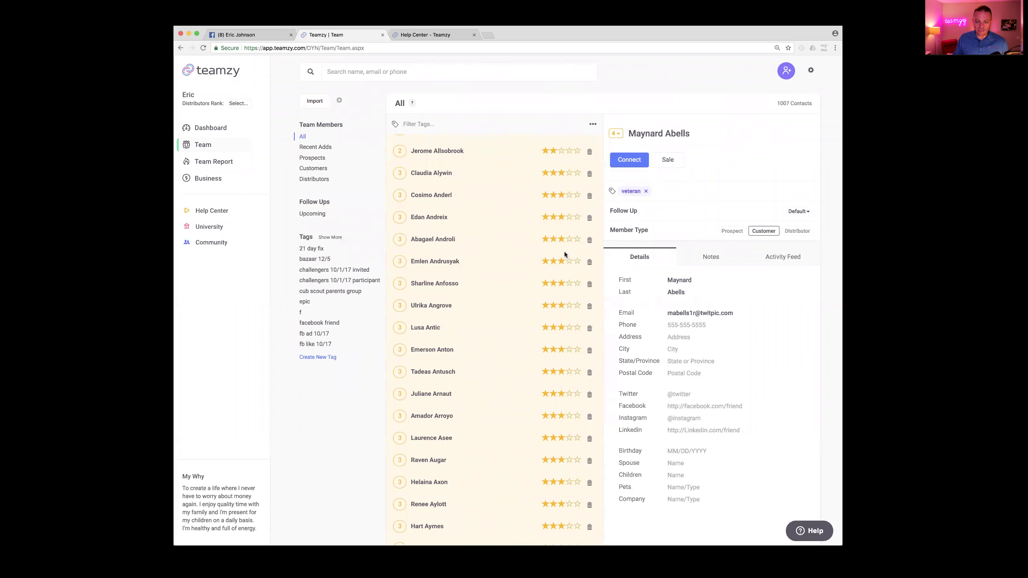
# Open the help explanation of the ranking system for the contact list.
pyautogui.scroll(-2, 543, 270)
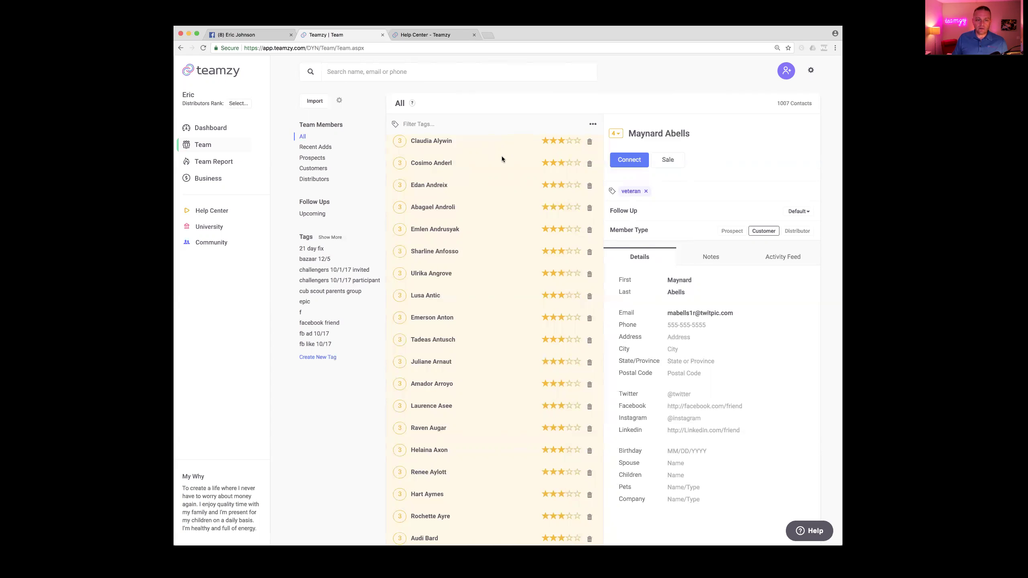
pyautogui.click(412, 106)
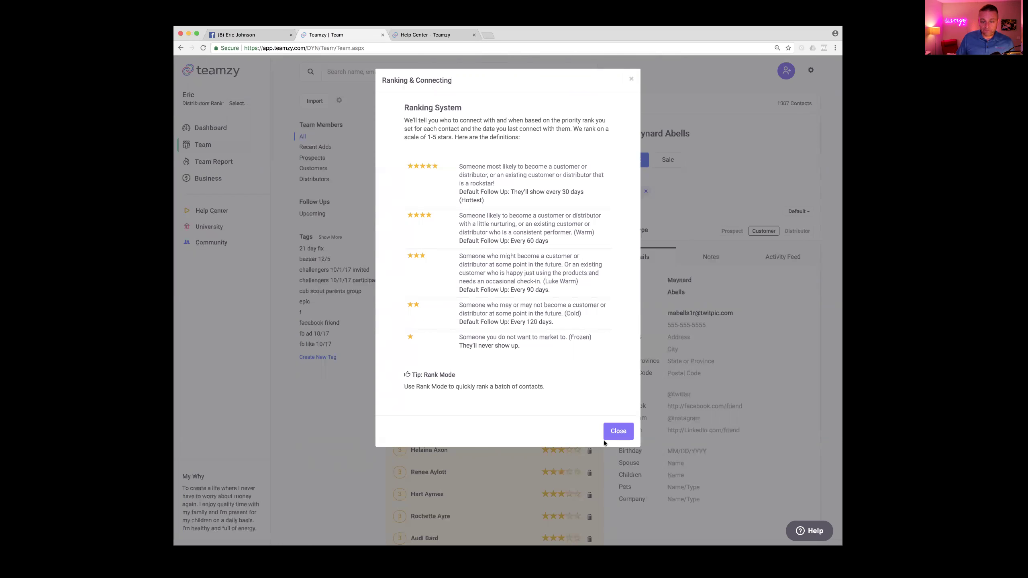
# Close the ranking help, return to the dashboard and review the explanations of the Today's Activities counters and completion percentage.
pyautogui.click(619, 433)
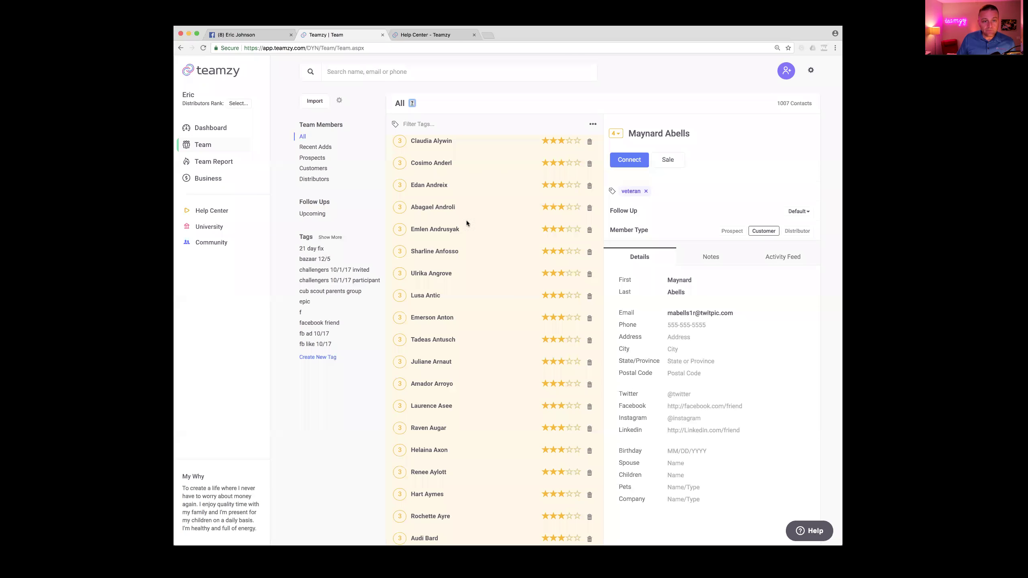
pyautogui.click(210, 129)
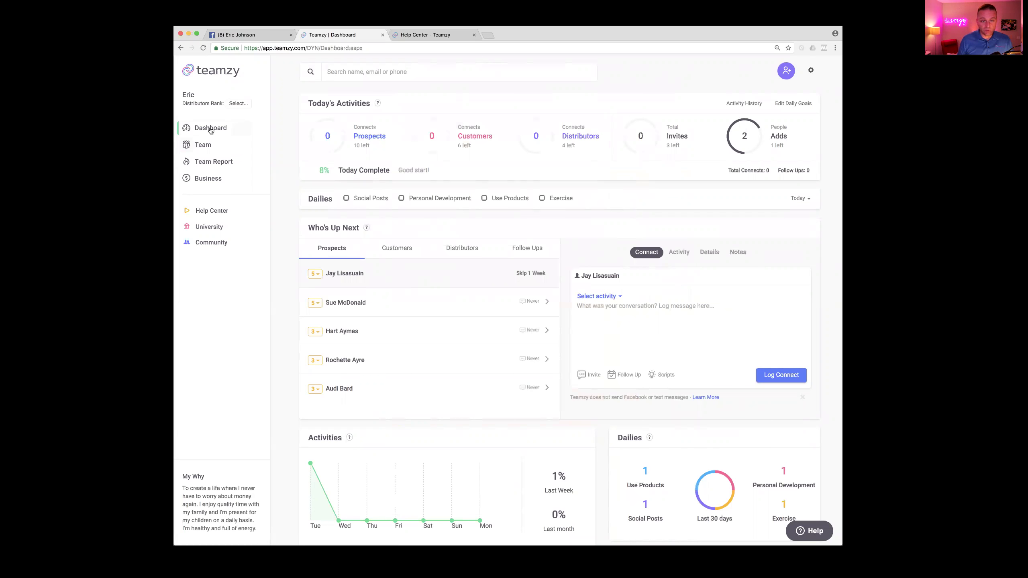
pyautogui.moveTo(389, 145)
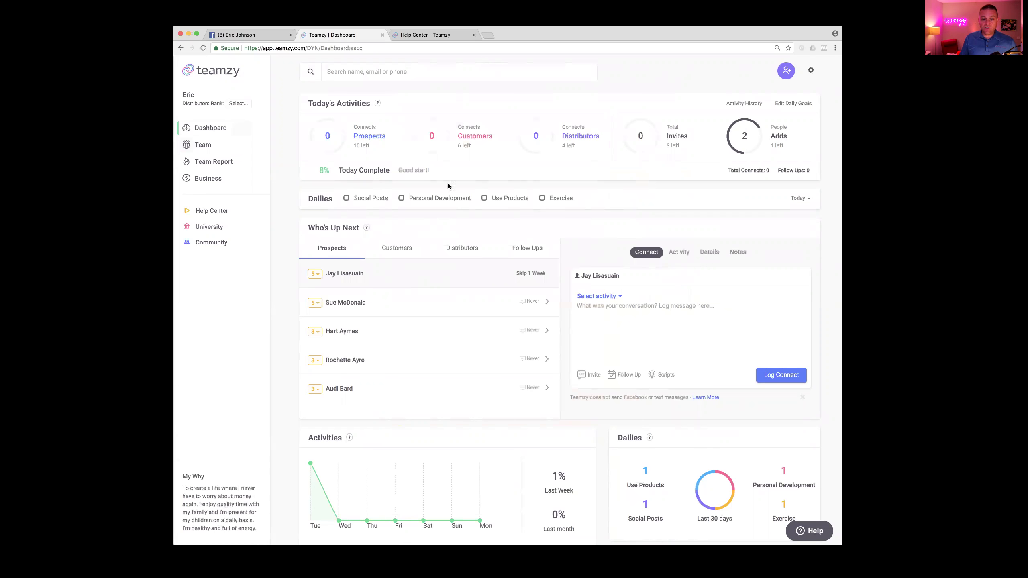
pyautogui.moveTo(802, 126)
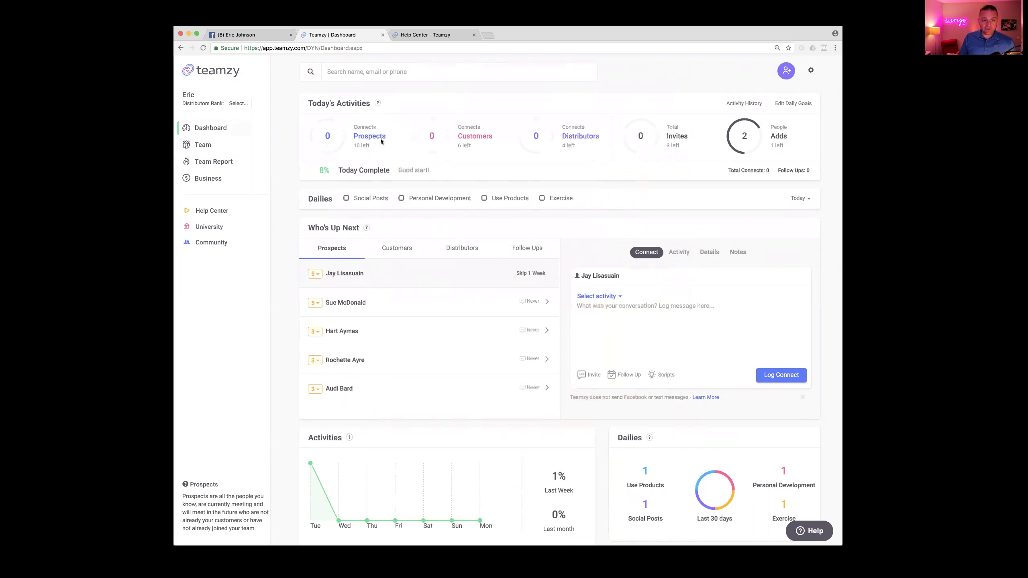
pyautogui.moveTo(471, 140)
pyautogui.moveTo(555, 148)
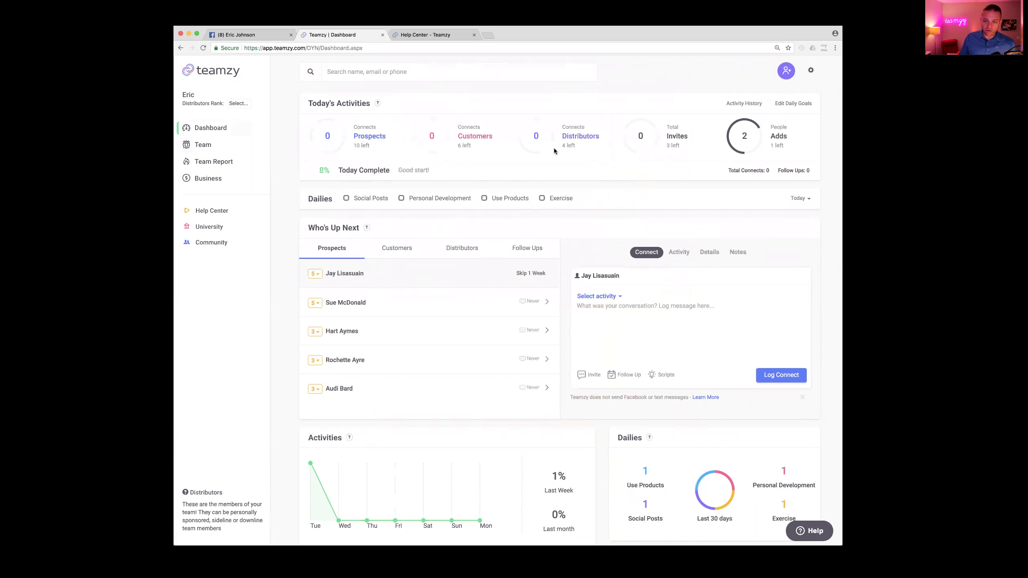
pyautogui.moveTo(665, 149)
pyautogui.moveTo(774, 151)
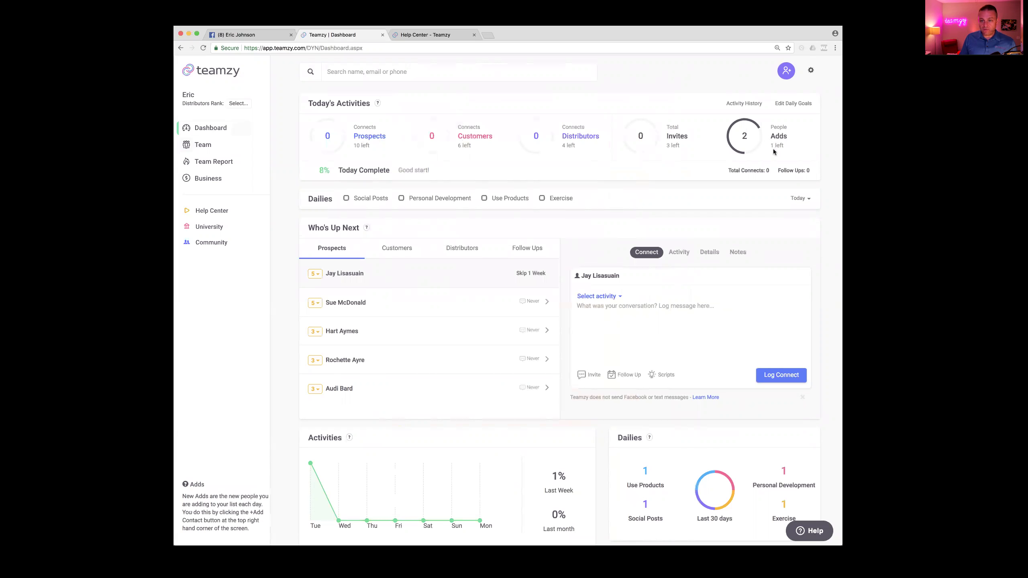
pyautogui.moveTo(348, 130)
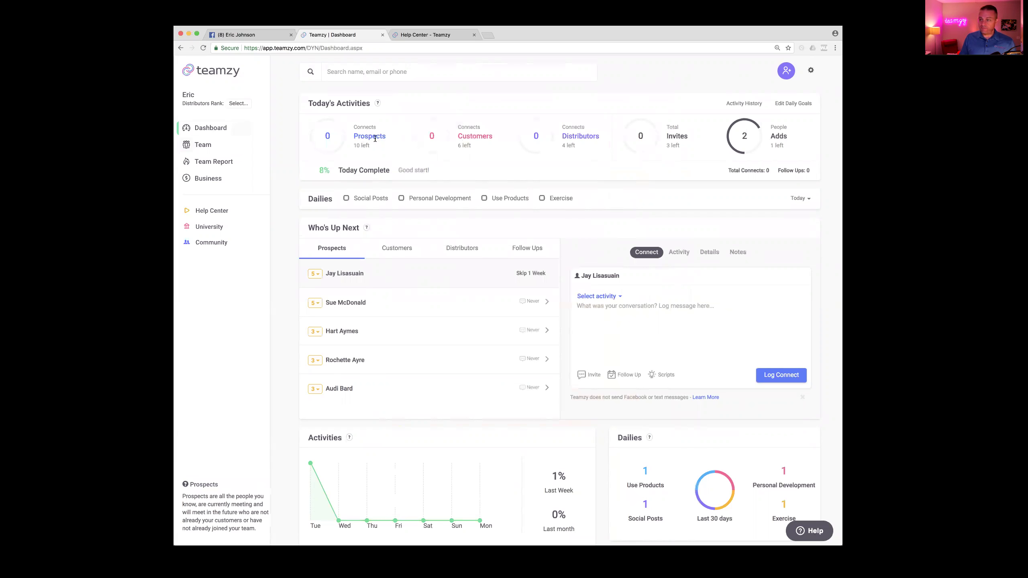
pyautogui.moveTo(368, 172)
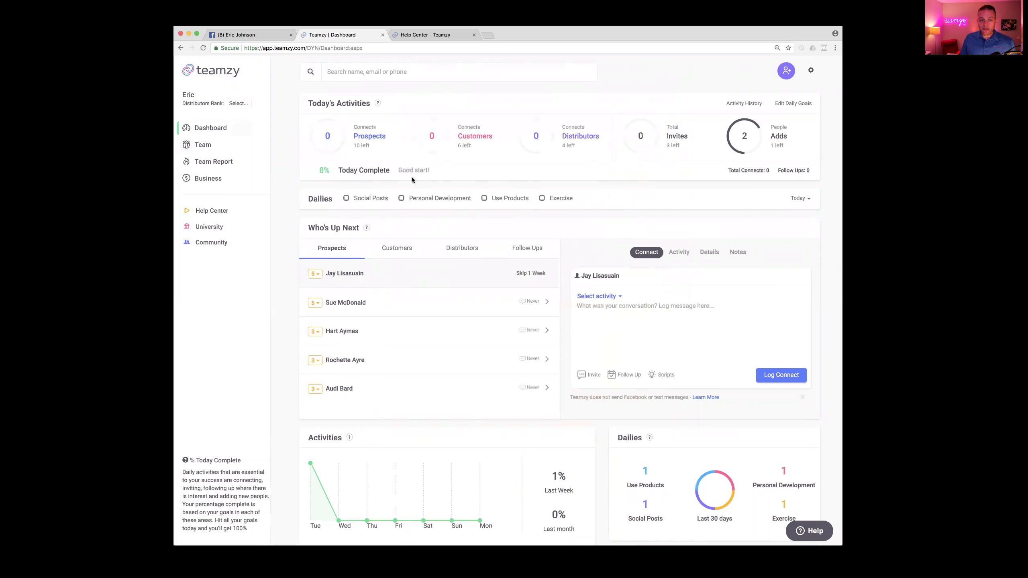
# Search for the first listed prospect by first name, clear the search, and view the Add Contact form without adding anyone.
pyautogui.click(372, 75)
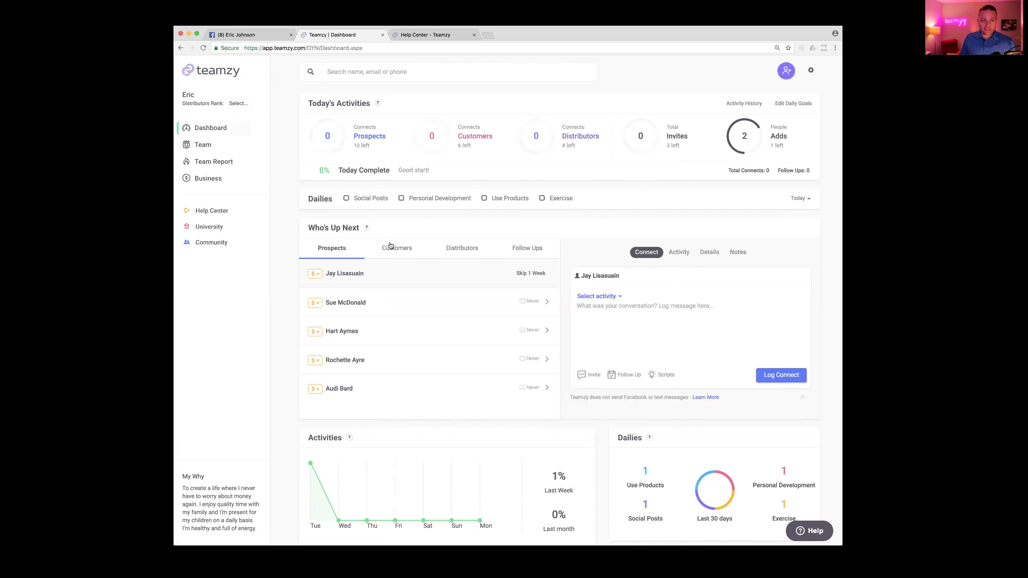
pyautogui.write('jya')
pyautogui.press('BackSpace')
pyautogui.press('BackSpace')
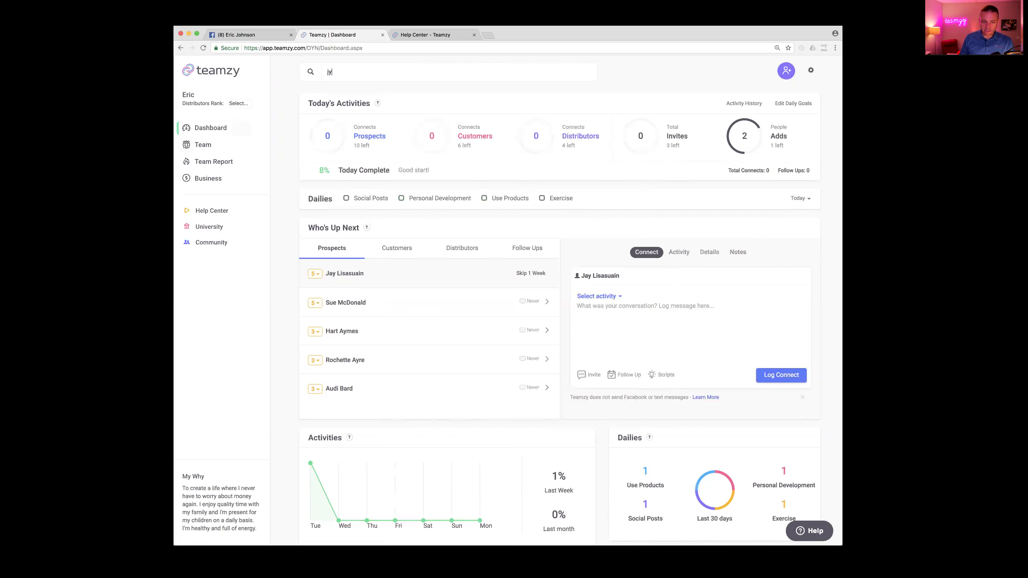
pyautogui.write('ay')
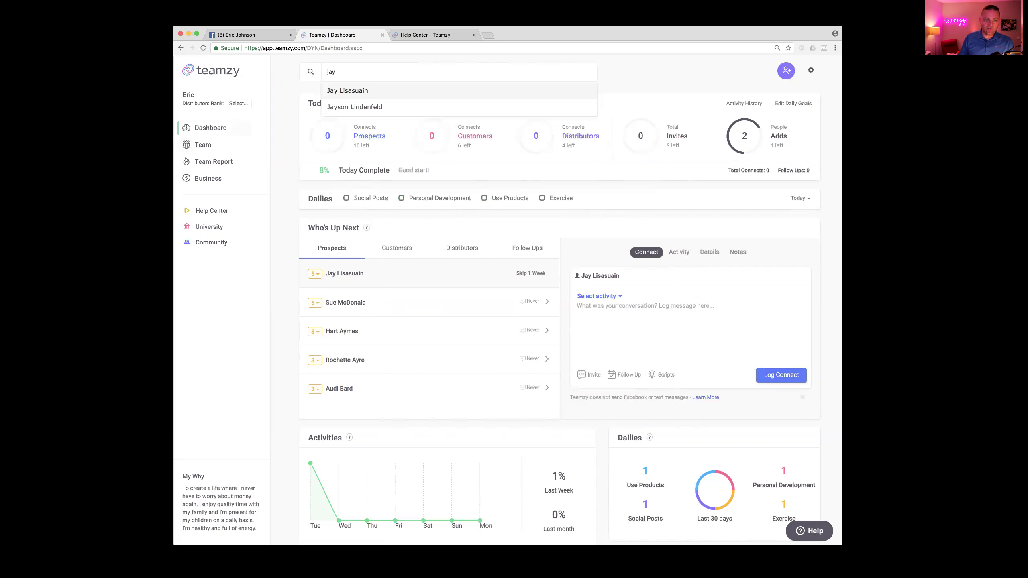
pyautogui.moveTo(341, 71); pyautogui.dragTo(316, 73)
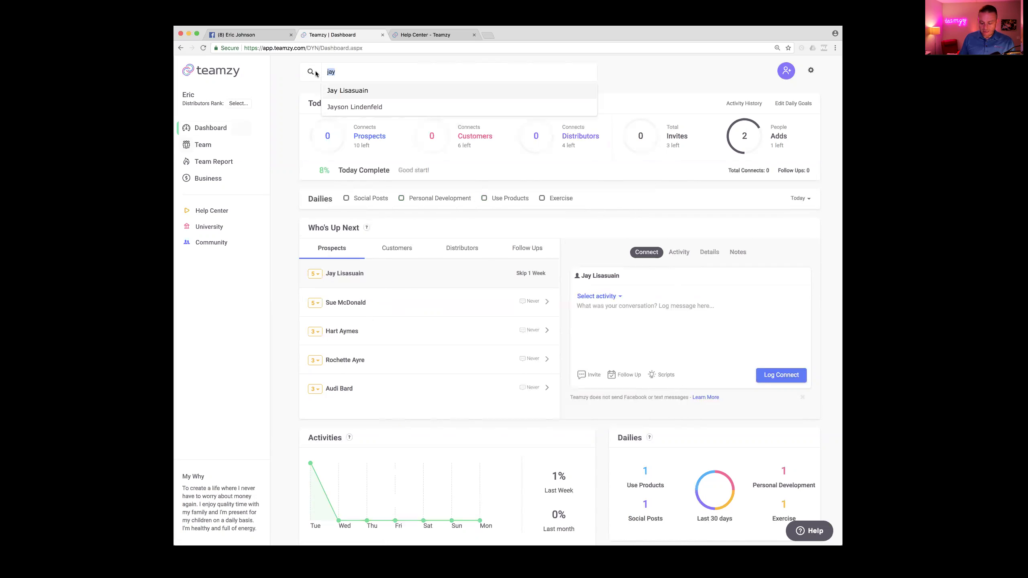
pyautogui.press('BackSpace')
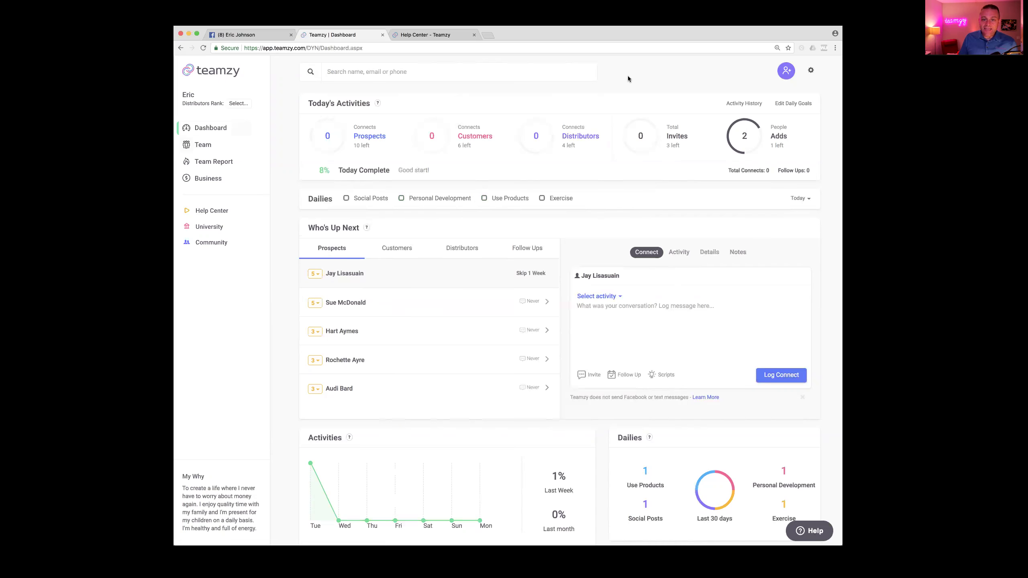
pyautogui.click(788, 75)
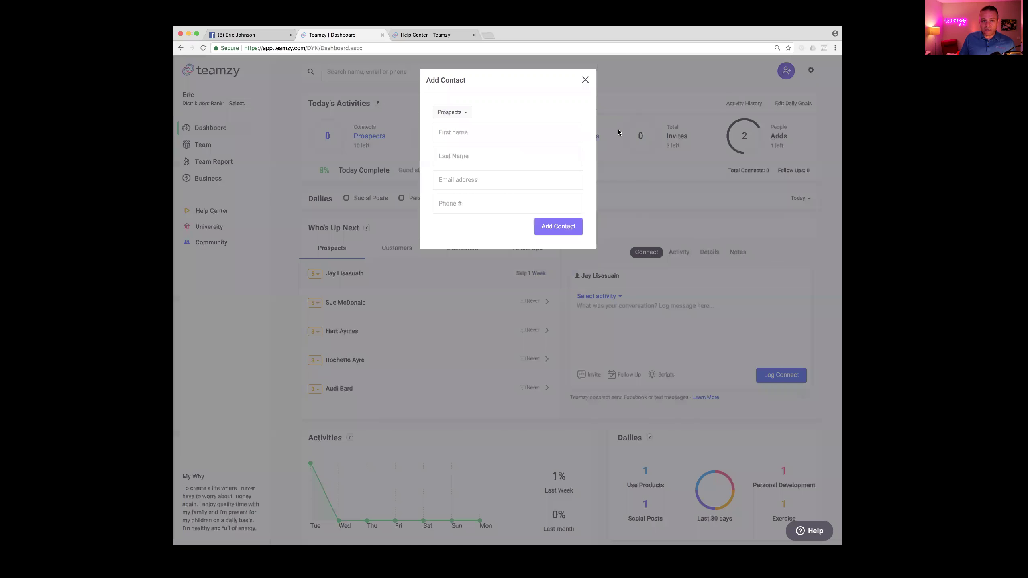
pyautogui.click(585, 79)
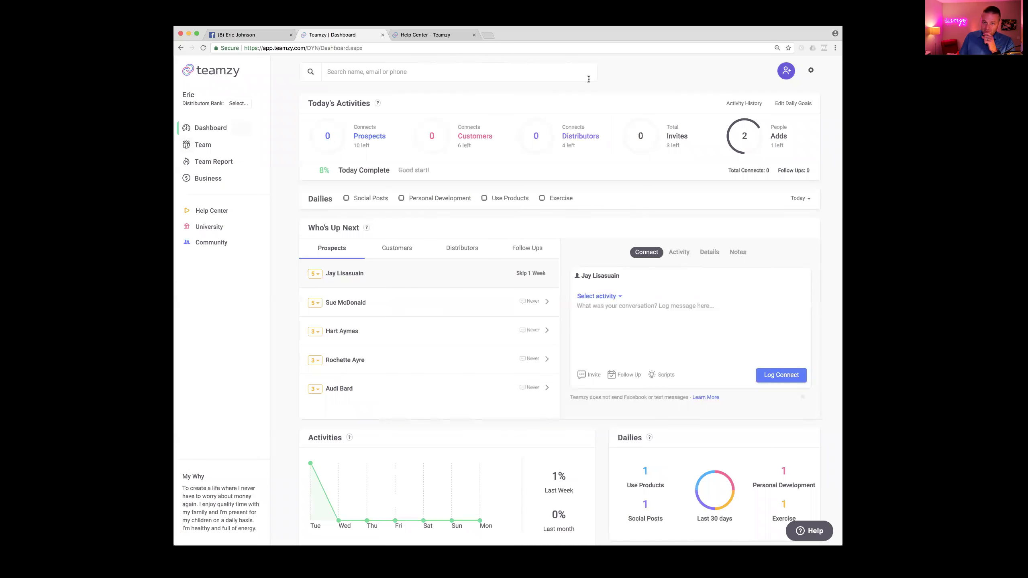
# Mark the Social Posts, Personal Development, Use Products and Exercise dailies as done for today.
pyautogui.click(346, 199)
pyautogui.click(402, 198)
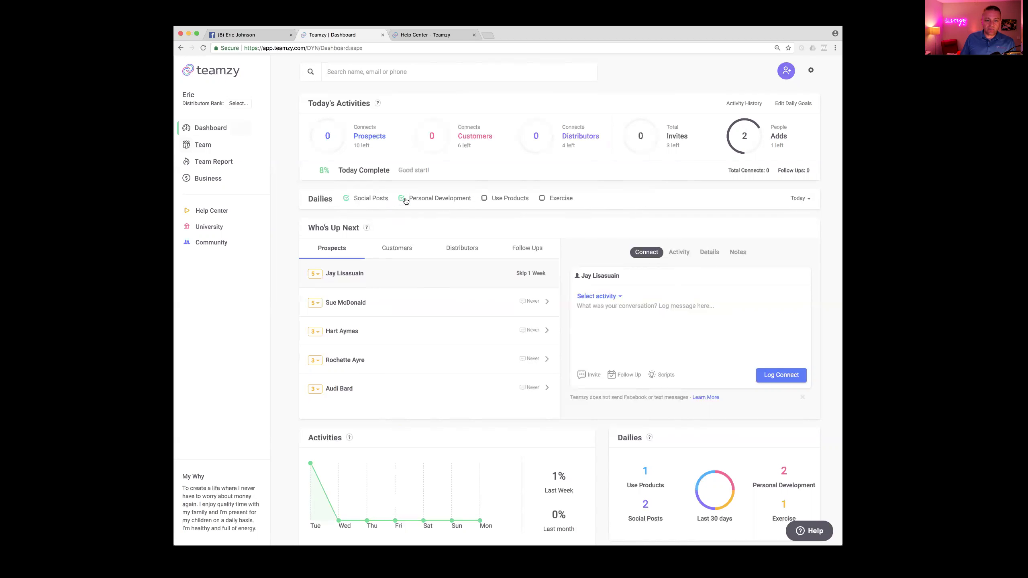
pyautogui.click(484, 199)
pyautogui.click(542, 198)
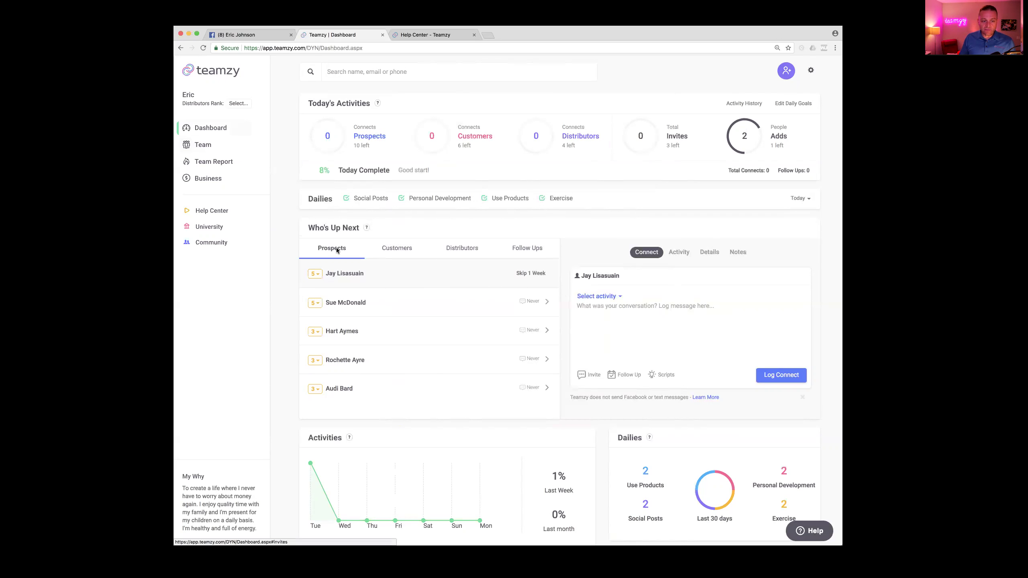
# View the Customers, Distributors and Follow Ups lists under Who's Up Next and return to the Prospects list.
pyautogui.click(390, 254)
pyautogui.click(462, 254)
pyautogui.click(519, 251)
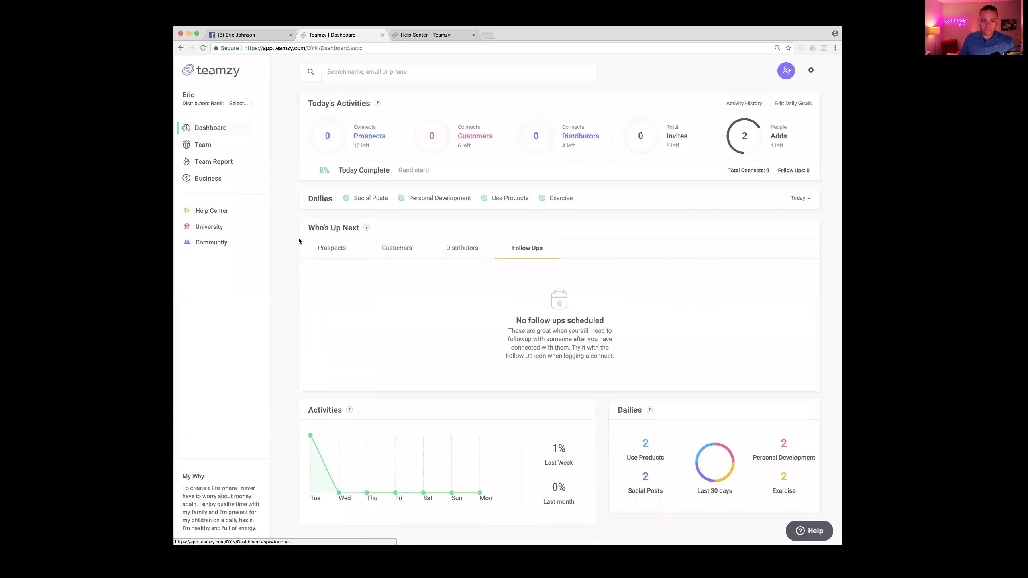
pyautogui.click(324, 248)
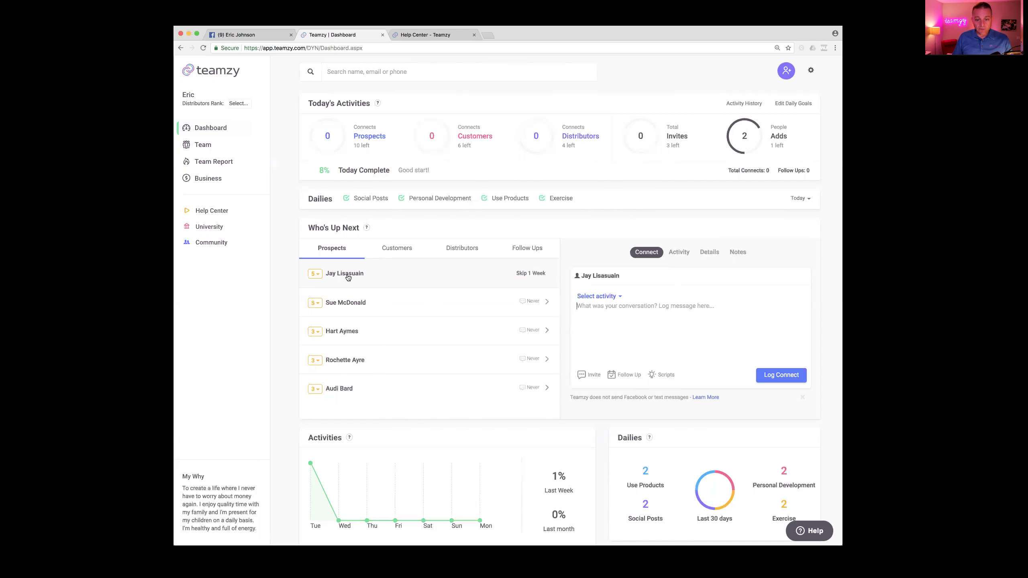
# Browse the Facebook script ideas for the first prospect, copy the Connect 1 script and close the script window.
pyautogui.click(664, 375)
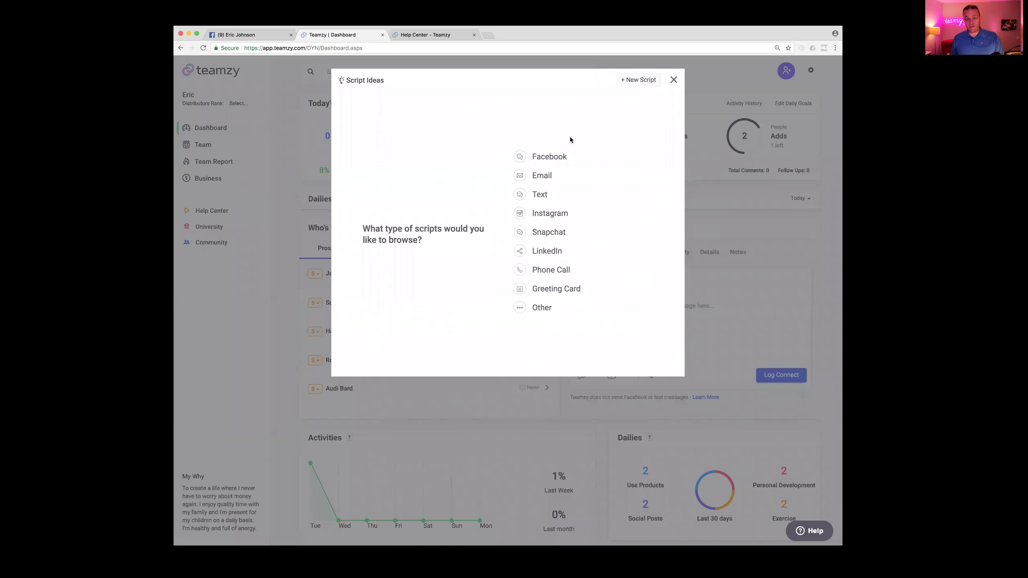
pyautogui.click(539, 158)
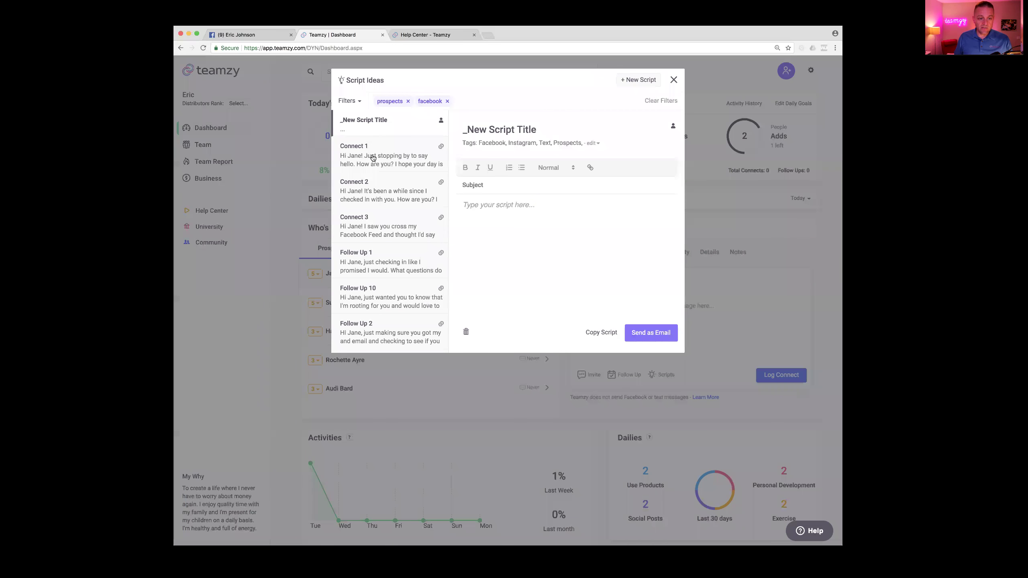
pyautogui.click(374, 158)
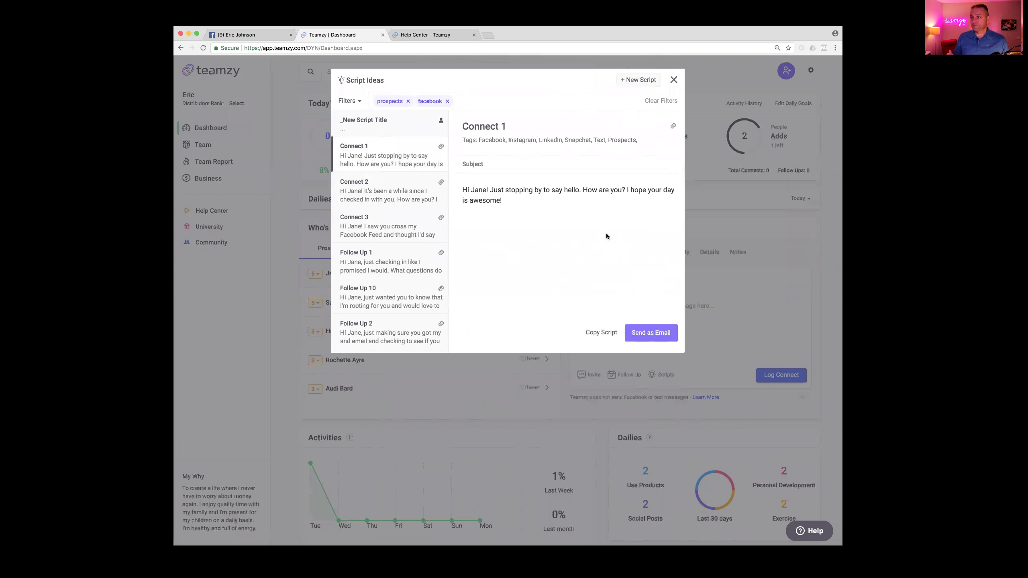
pyautogui.click(598, 333)
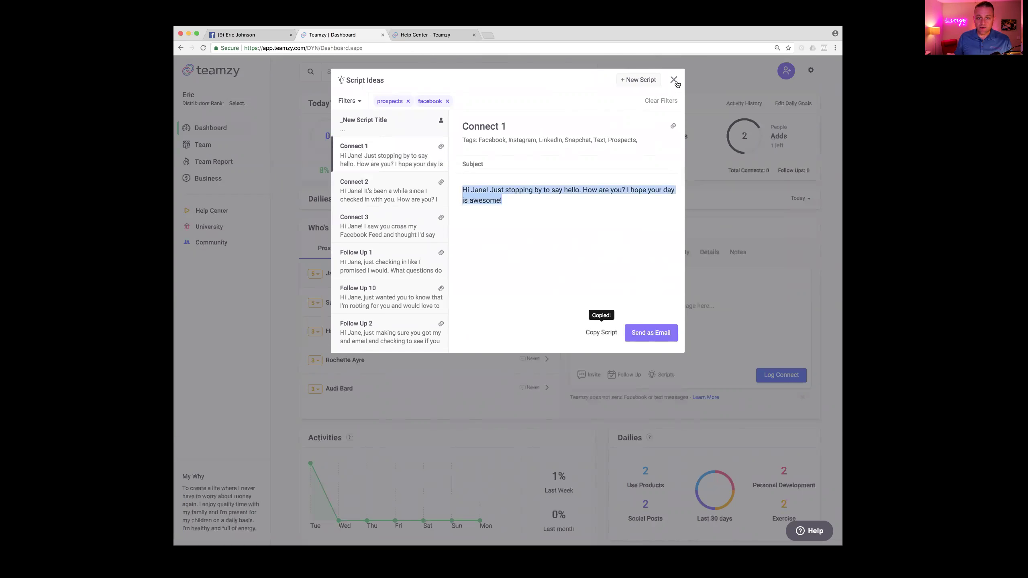
pyautogui.click(675, 83)
# Switch to Facebook and close the chat and post pop-ups covering the profile page.
pyautogui.click(268, 40)
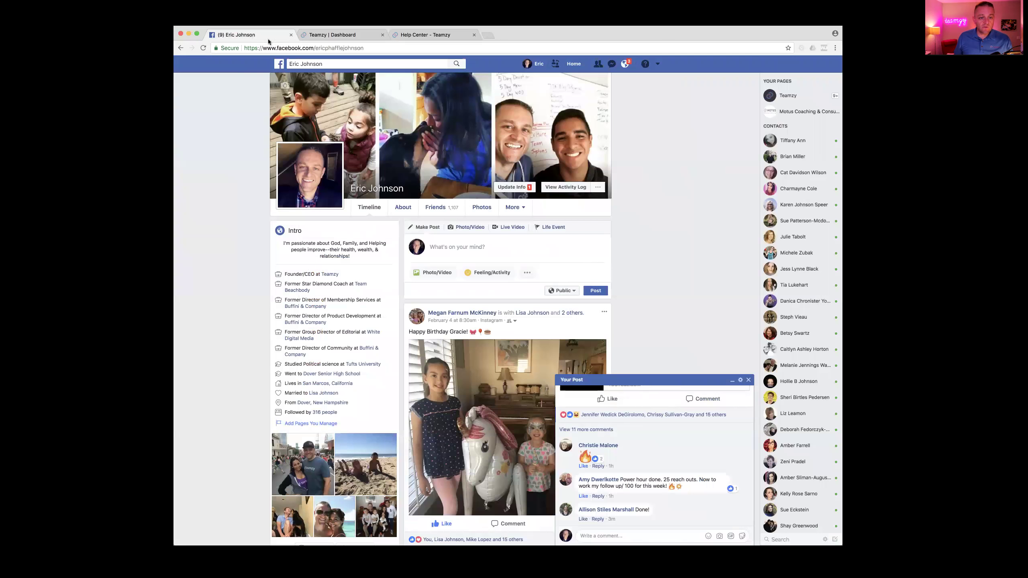
pyautogui.click(338, 63)
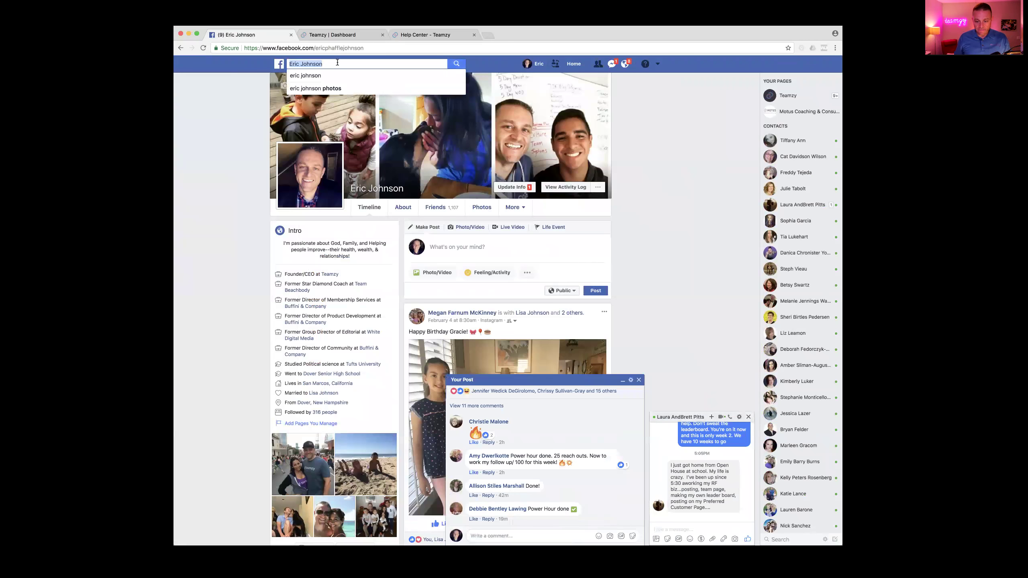
pyautogui.click(749, 416)
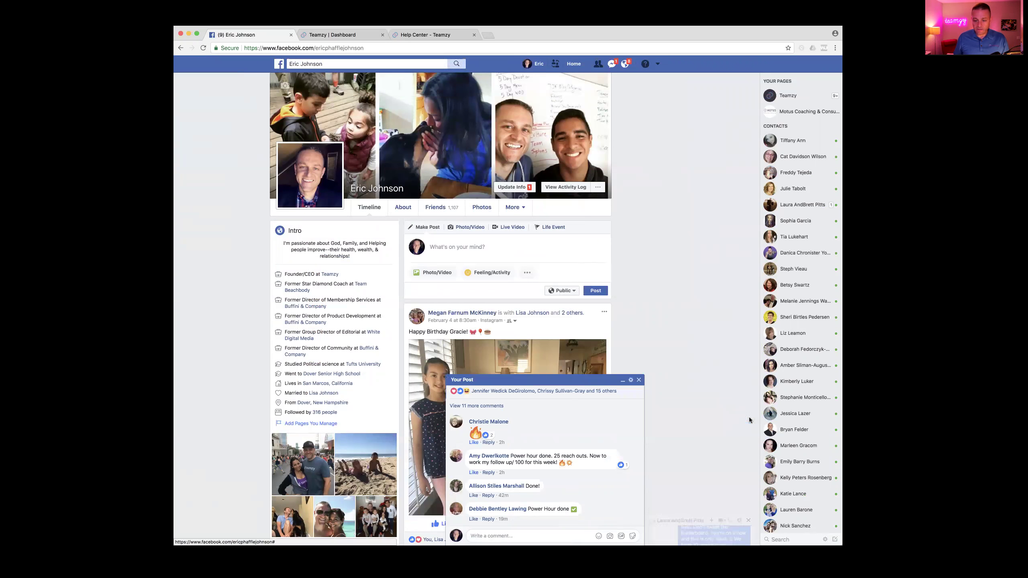
pyautogui.click(749, 380)
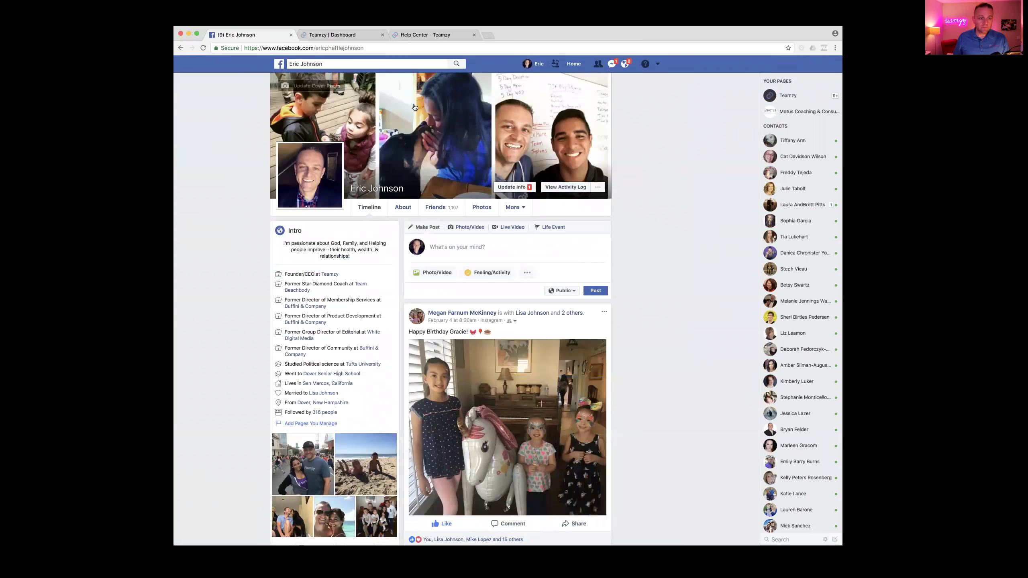
# Search Facebook for the prospect by name and start a new message to the matching friend.
pyautogui.click(371, 63)
pyautogui.write('jay')
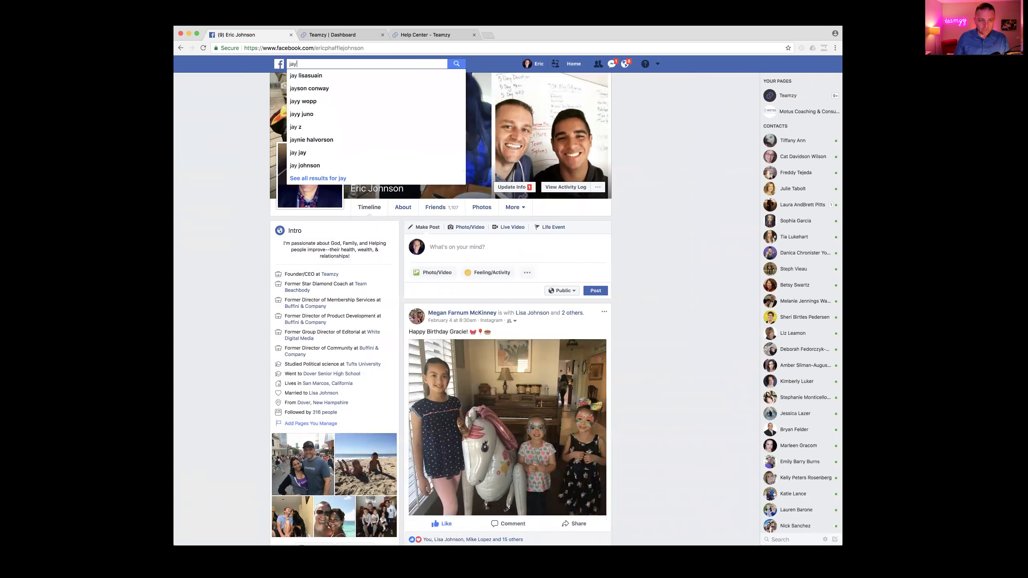
pyautogui.click(348, 77)
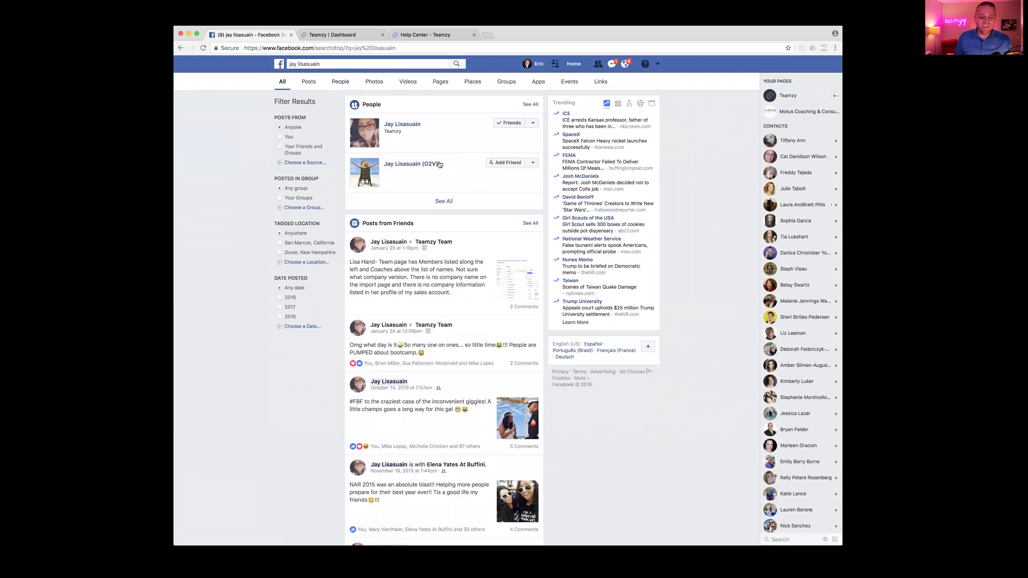
pyautogui.click(533, 123)
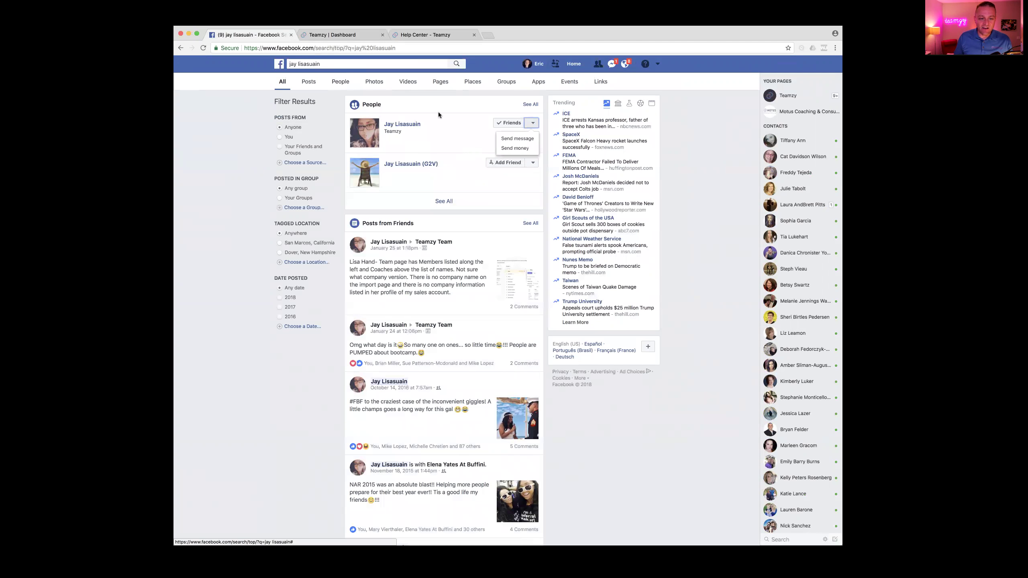
pyautogui.click(517, 138)
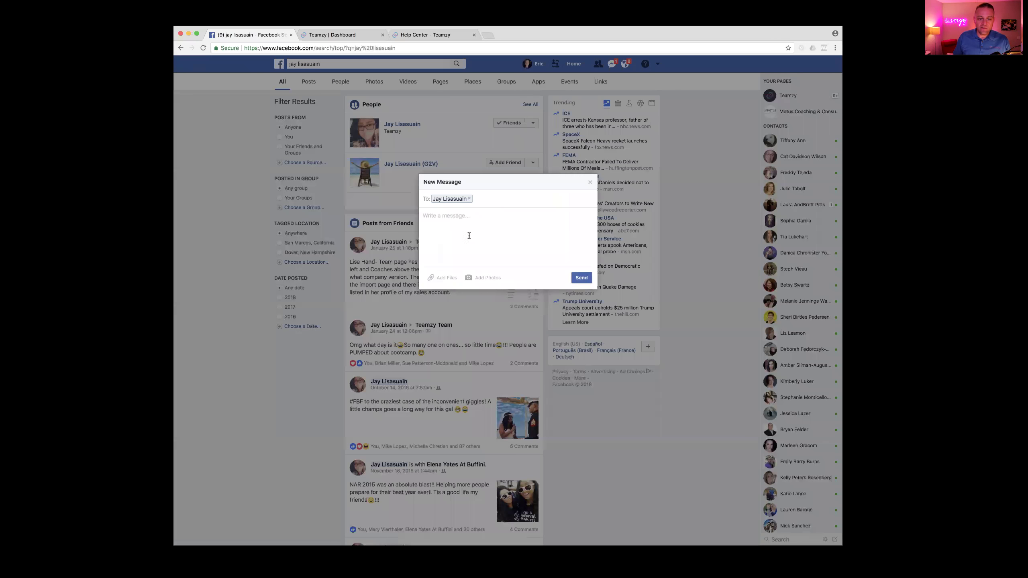
# Paste the copied script into the message and replace its placeholder name with the prospect's first name.
pyautogui.rightClick(469, 235)
pyautogui.click(469, 269)
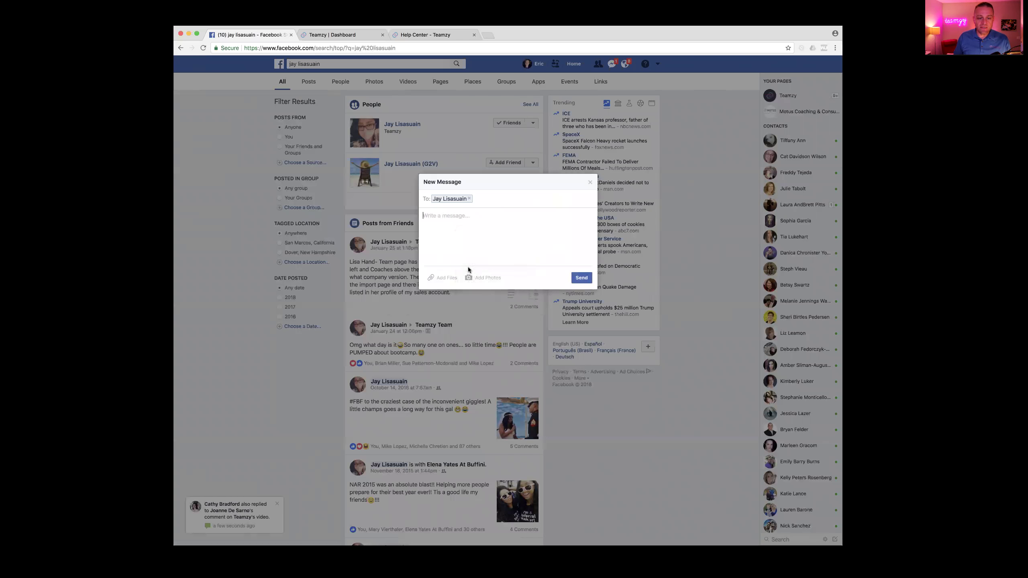
pyautogui.doubleClick(442, 215)
pyautogui.write('Jay')
pyautogui.click(472, 230)
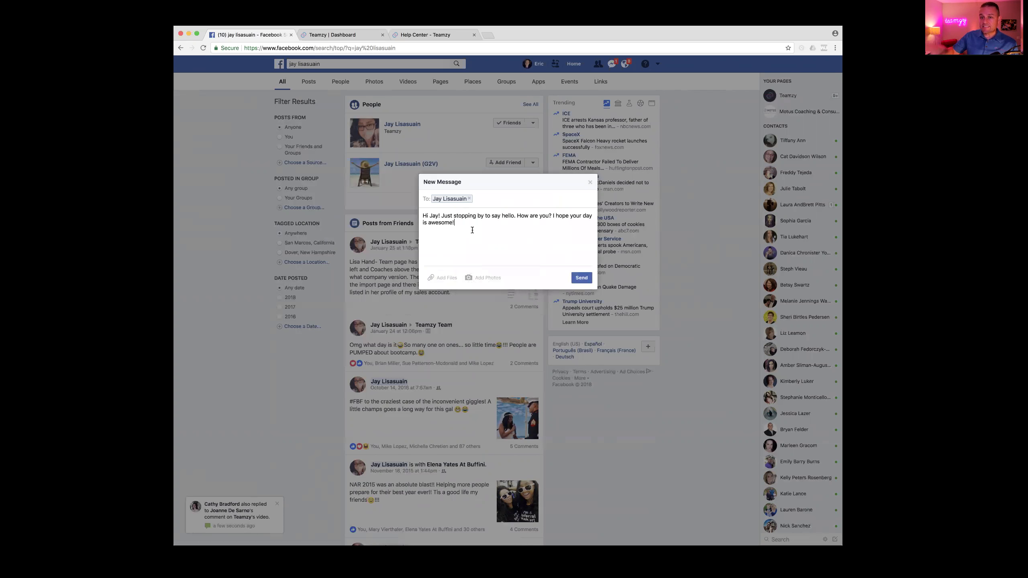
# Copy the entire personalized message text from the Facebook message draft.
pyautogui.moveTo(422, 216); pyautogui.dragTo(456, 223)
pyautogui.rightClick(450, 217)
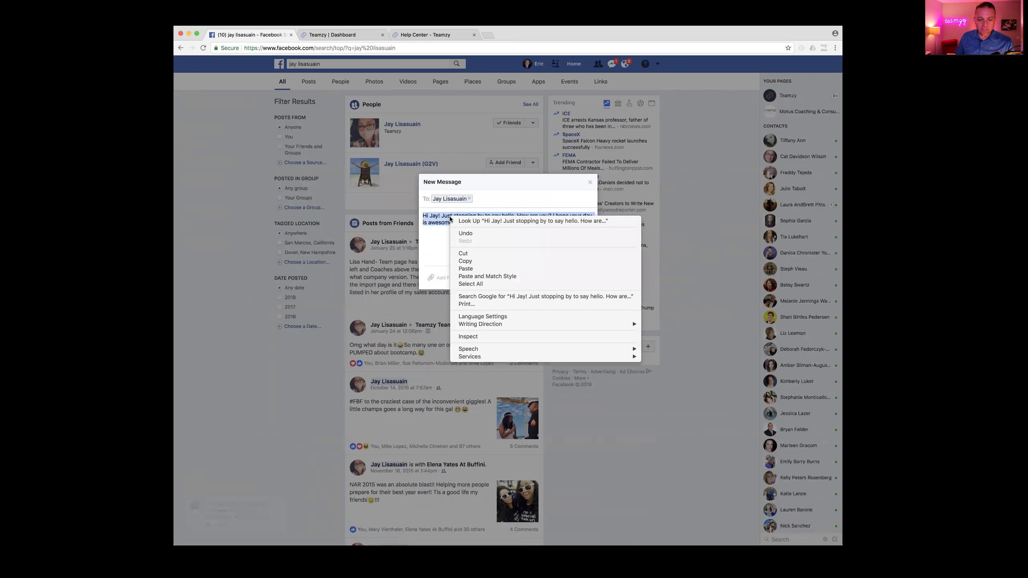
pyautogui.click(462, 262)
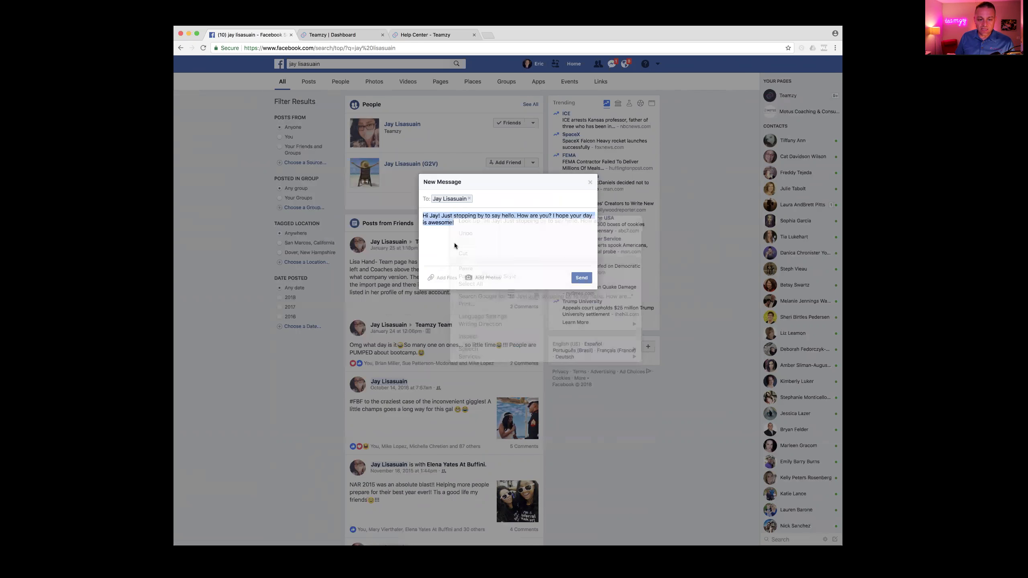
# Send the Facebook message, switch to Teamzy, and log the pasted text as a Facebook Message connect for the prospect.
pyautogui.click(581, 278)
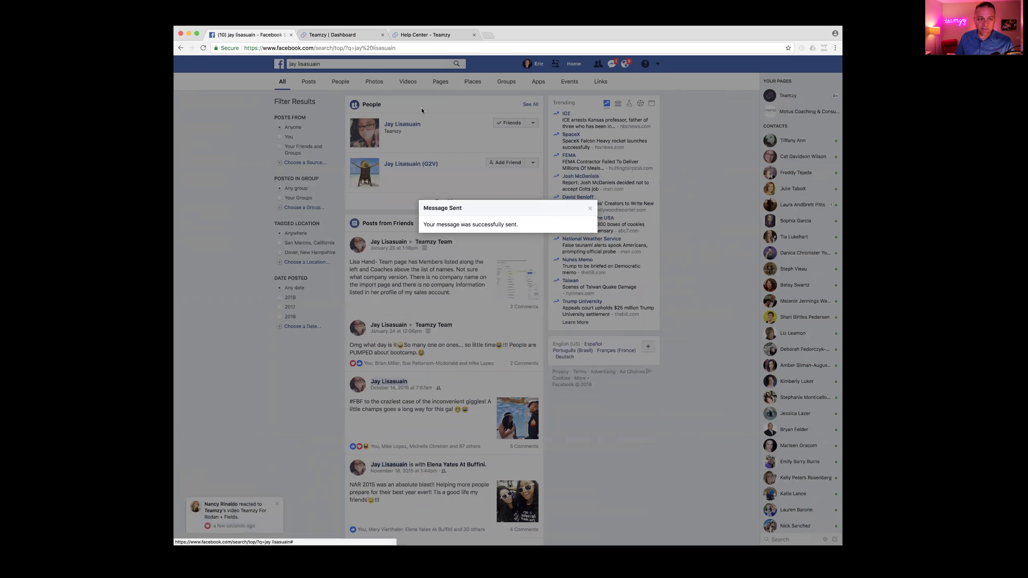
pyautogui.click(329, 35)
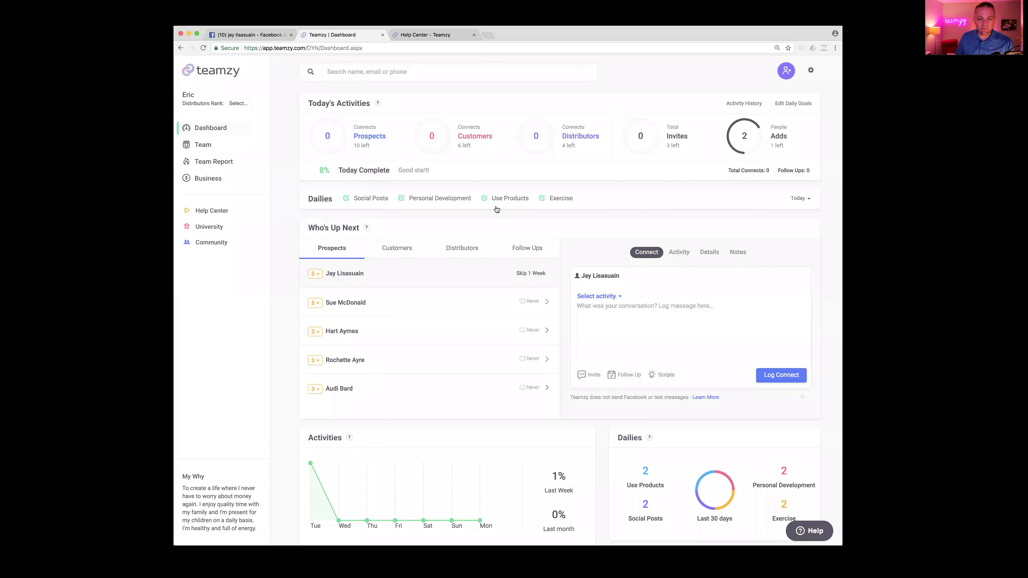
pyautogui.rightClick(603, 313)
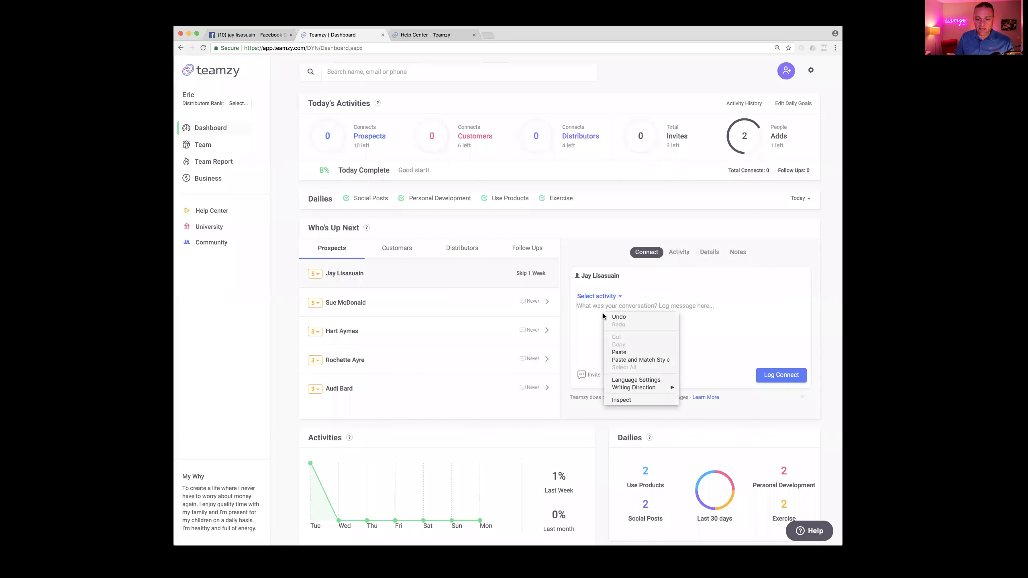
pyautogui.click(612, 352)
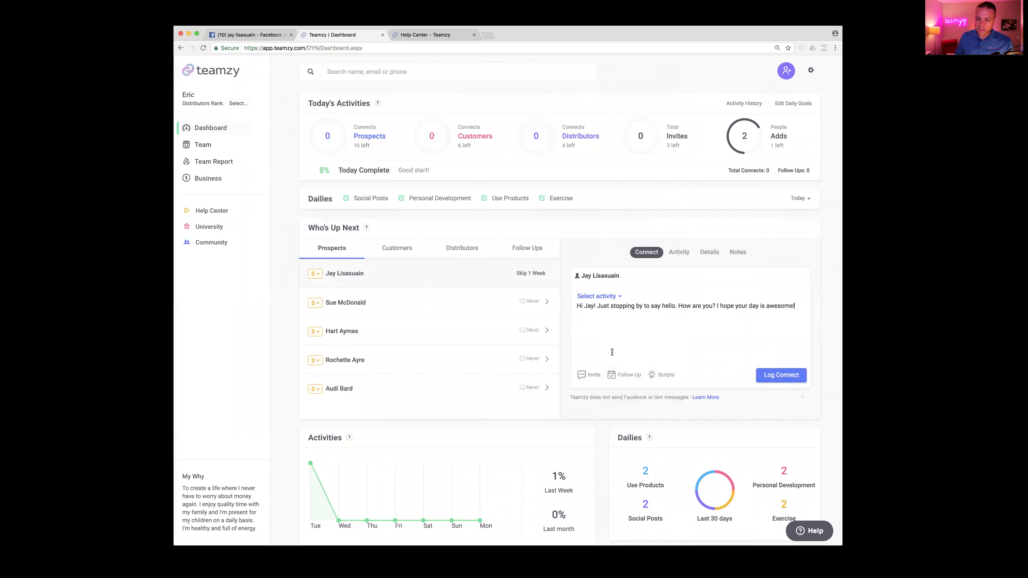
pyautogui.click(611, 297)
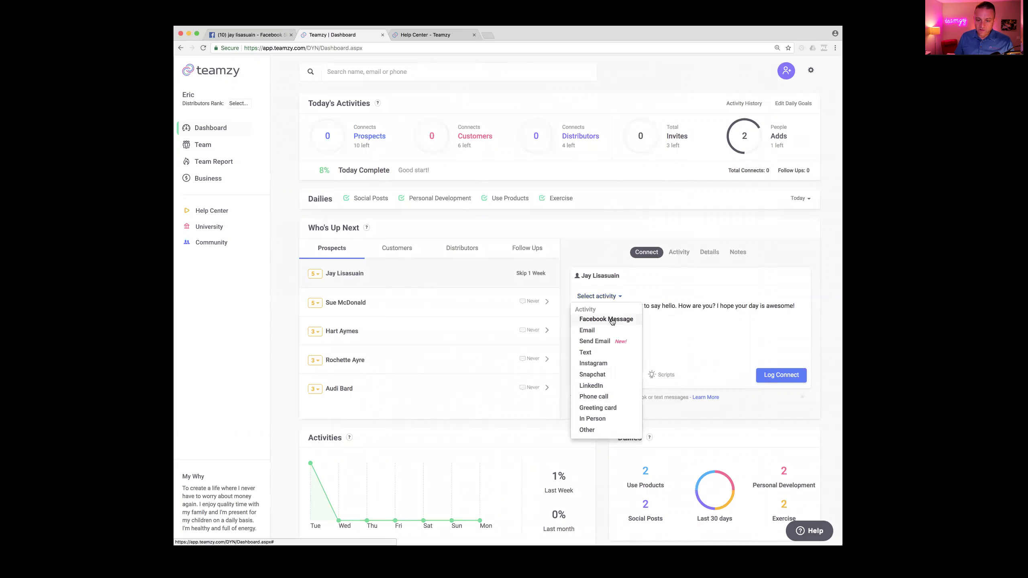
pyautogui.click(612, 320)
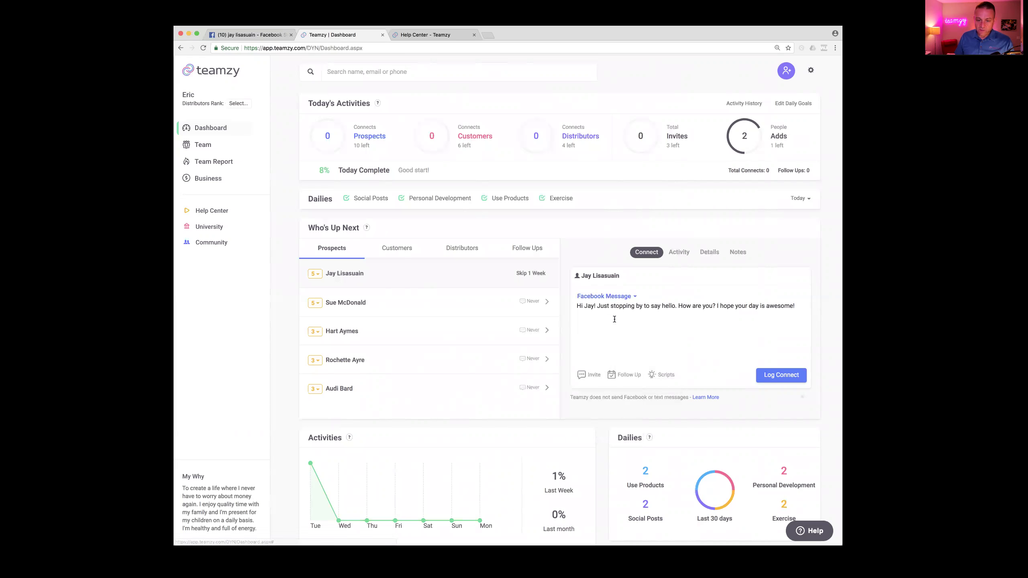
pyautogui.click(781, 376)
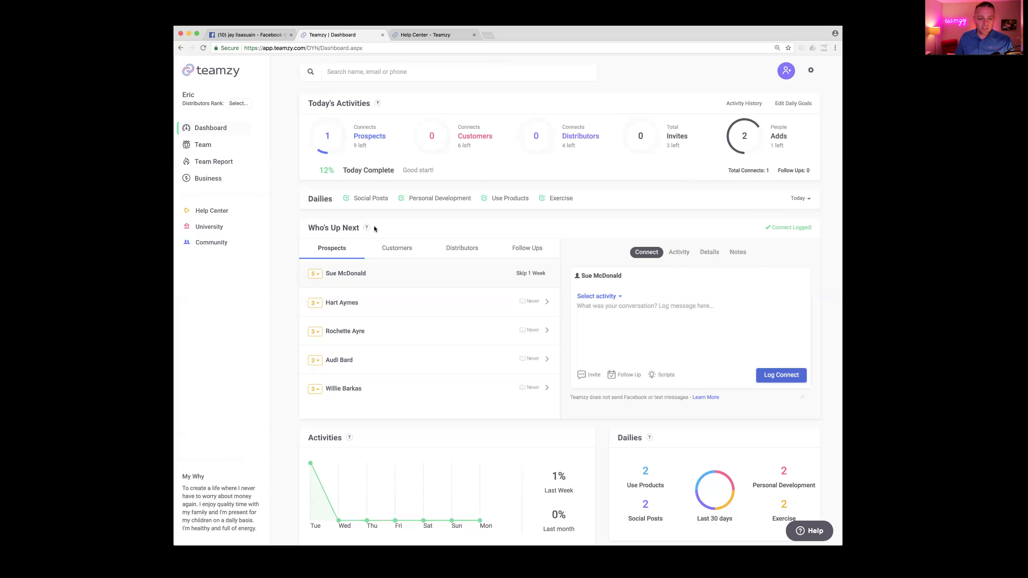
# Switch to Facebook, search for the next prospect in the Teamzy list by name, and start a new message to the matching friend.
pyautogui.moveTo(338, 122)
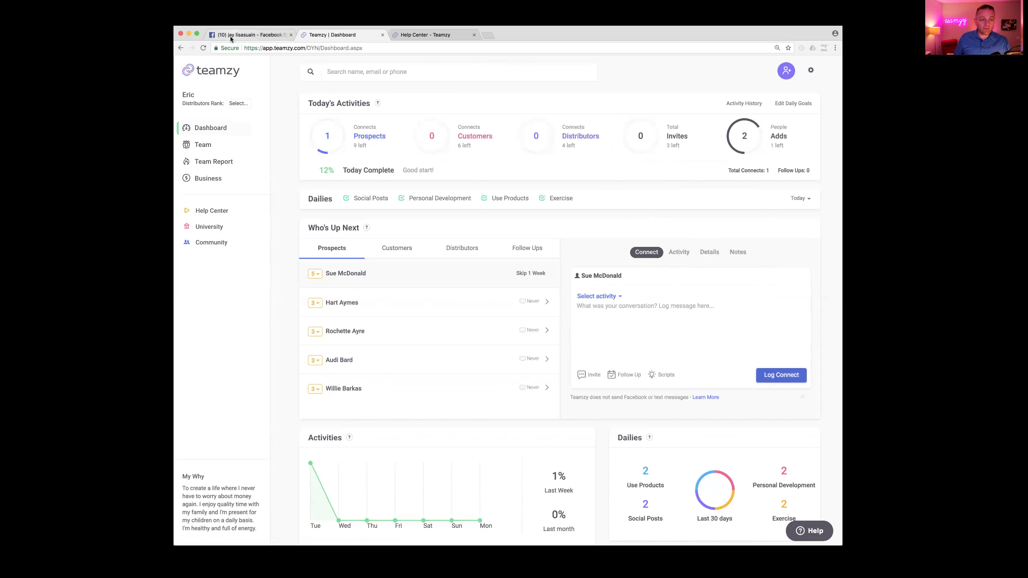
pyautogui.click(243, 35)
pyautogui.click(329, 63)
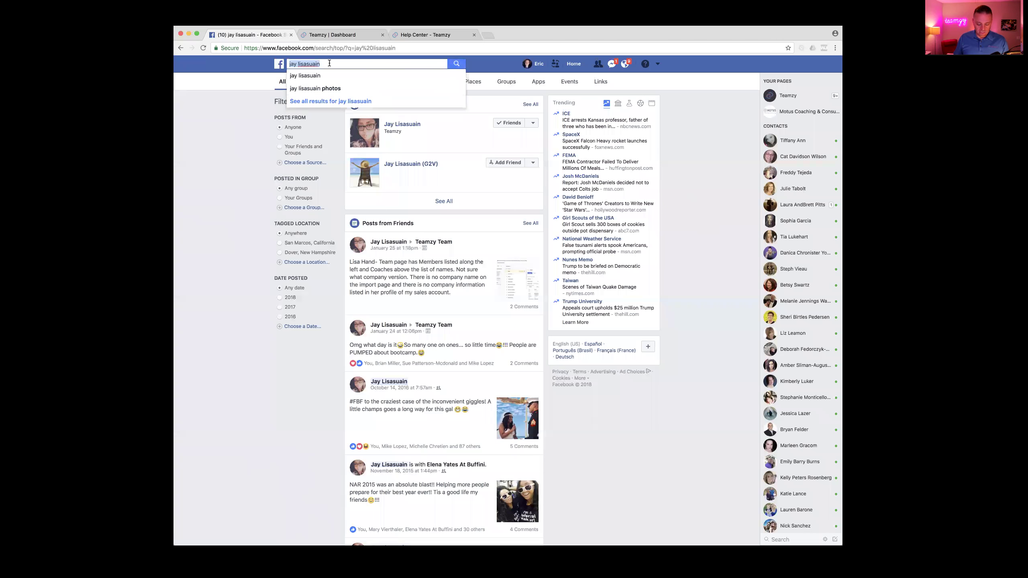
pyautogui.write('sue')
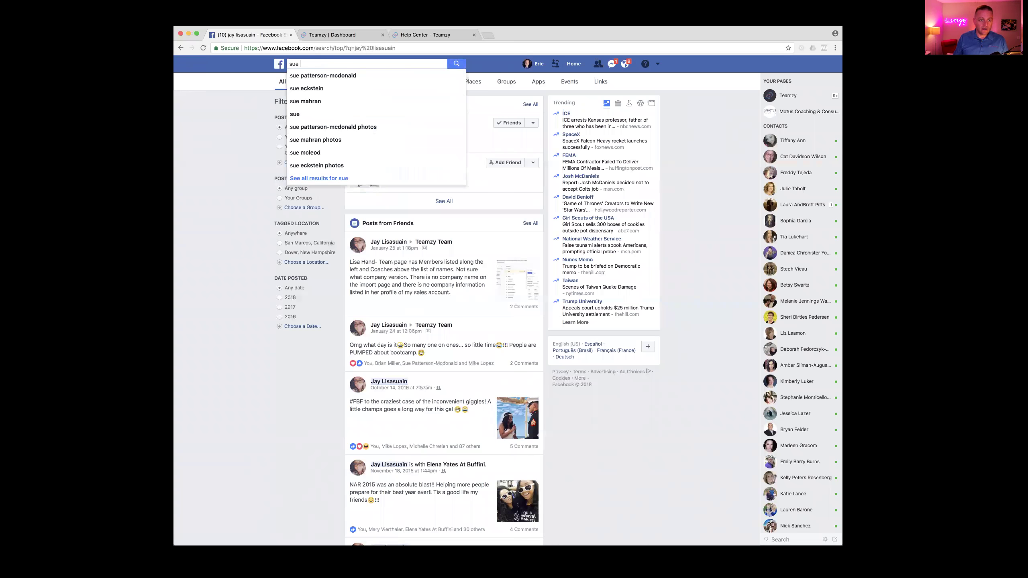
pyautogui.click(320, 75)
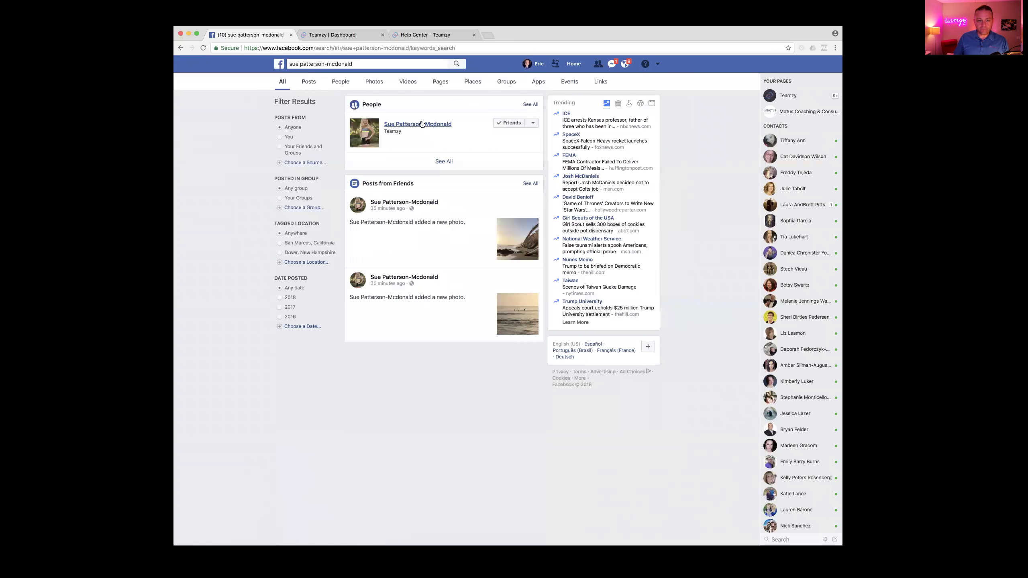
pyautogui.click(533, 123)
pyautogui.click(532, 138)
# Paste the greeting into the new message and replace the previous prospect's first name with this prospect's first name.
pyautogui.rightClick(482, 215)
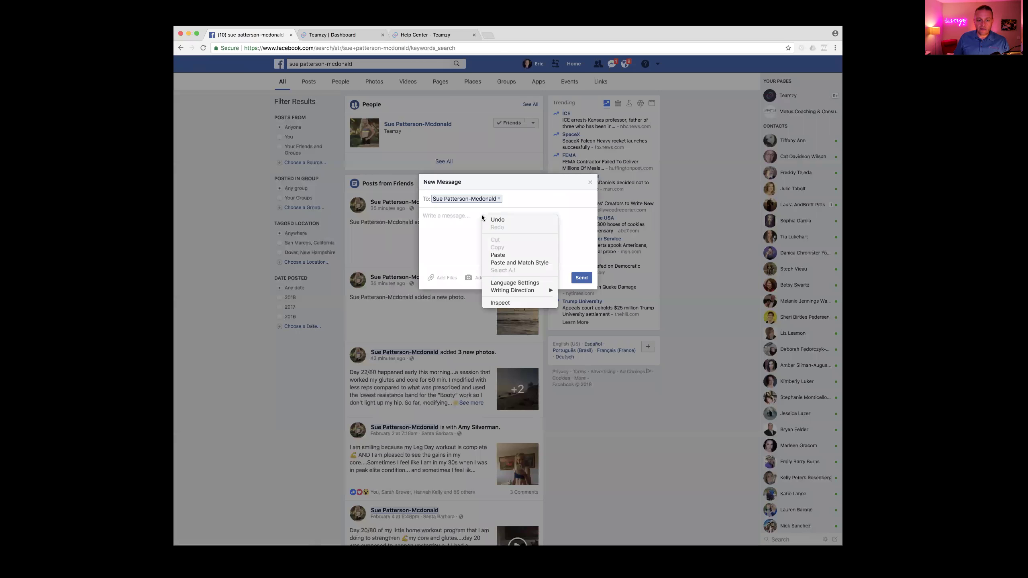
pyautogui.click(500, 254)
pyautogui.click(439, 217)
pyautogui.press('BackSpace')
pyautogui.press('BackSpace')
pyautogui.press('BackSpace')
pyautogui.write('Sue')
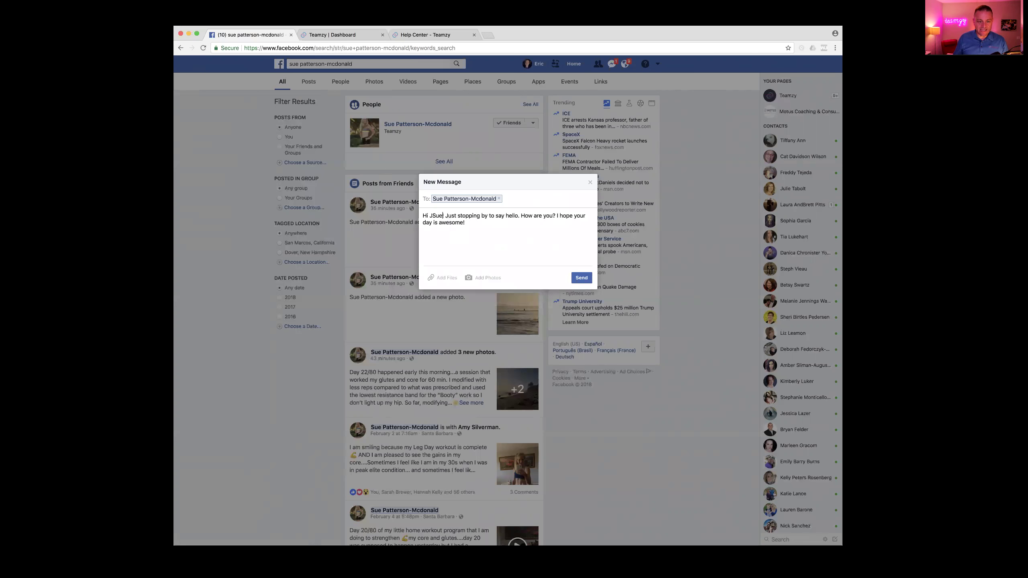
pyautogui.press('Left')
pyautogui.press('Left')
pyautogui.press('Left')
pyautogui.press('BackSpace')
# Copy the full text of the personalized greeting and send the Facebook message.
pyautogui.moveTo(423, 216); pyautogui.dragTo(458, 223)
pyautogui.rightClick(441, 220)
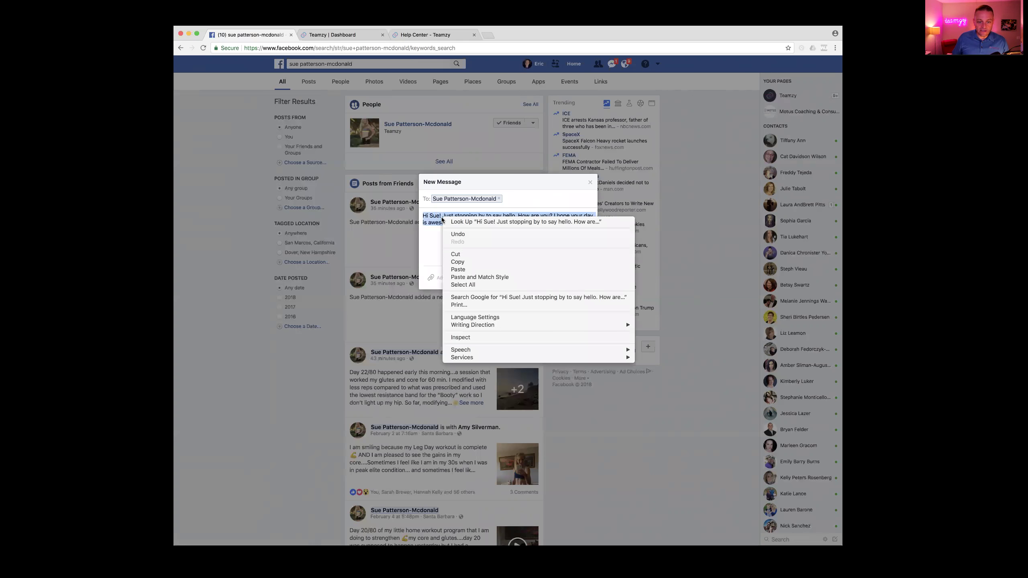
pyautogui.click(456, 262)
pyautogui.click(581, 279)
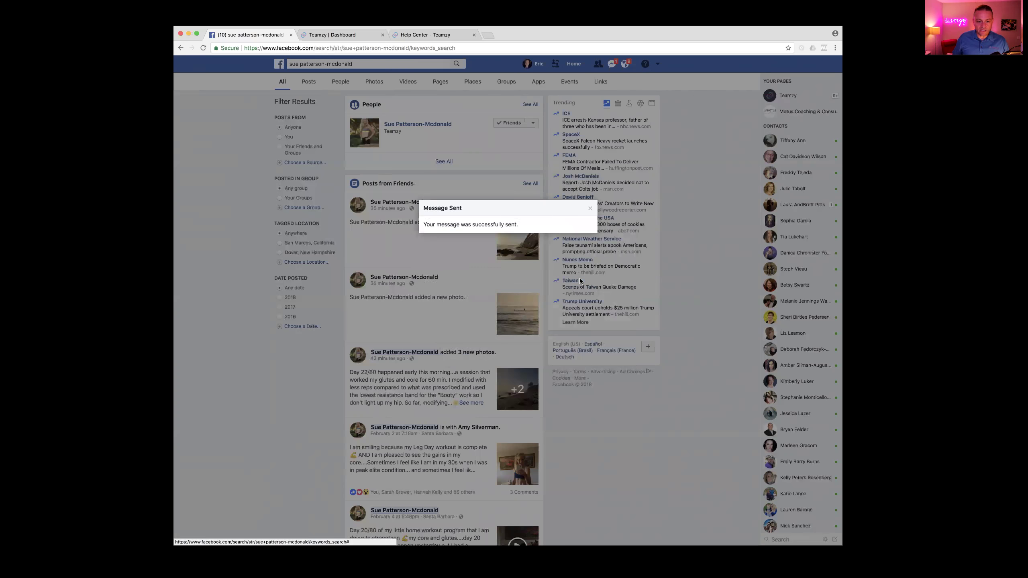
# Switch to Teamzy and log the copied greeting as a Facebook Message connect for the second prospect.
pyautogui.click(320, 36)
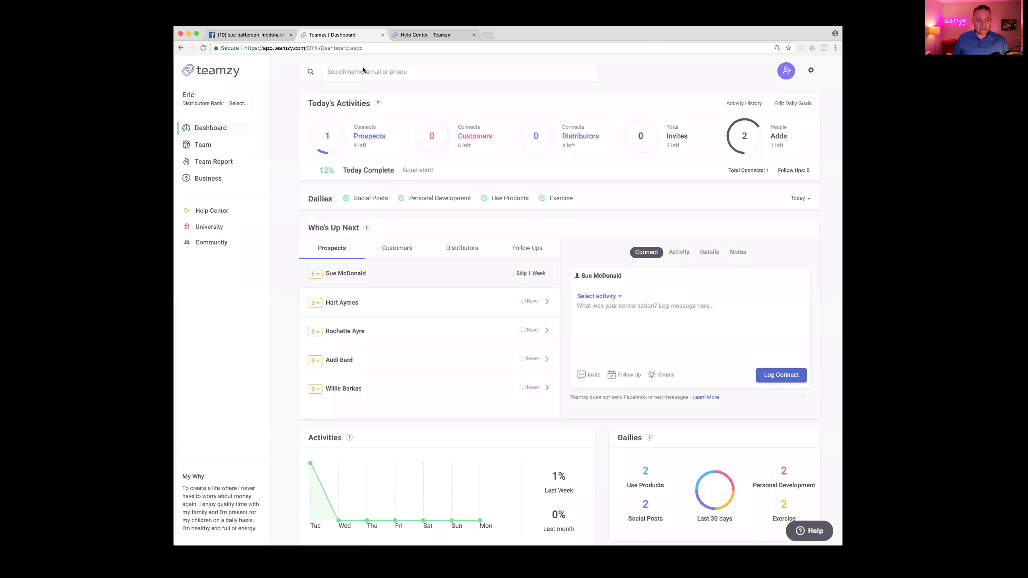
pyautogui.rightClick(616, 318)
pyautogui.click(624, 357)
pyautogui.click(611, 297)
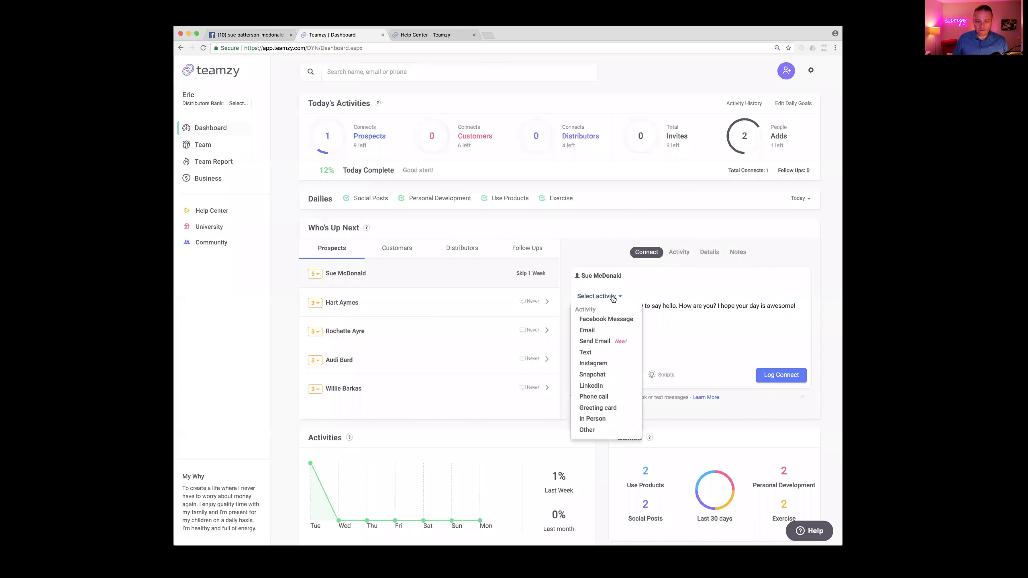
pyautogui.click(617, 320)
pyautogui.click(774, 376)
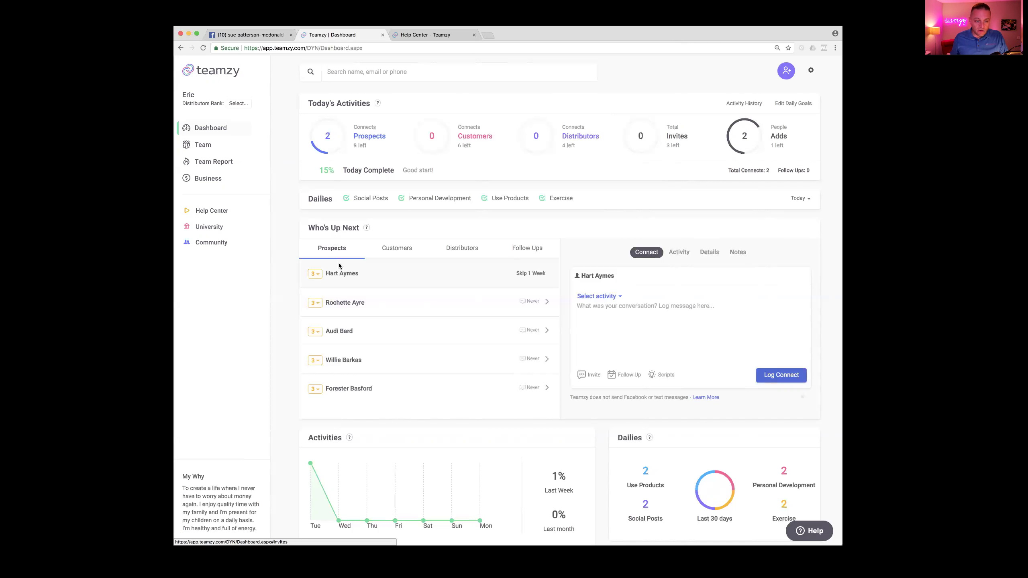
# Browse the Facebook scripts for customers, including Connect with a Customer and Connect with a Customer or Distributor, and close Script Ideas.
pyautogui.moveTo(329, 121)
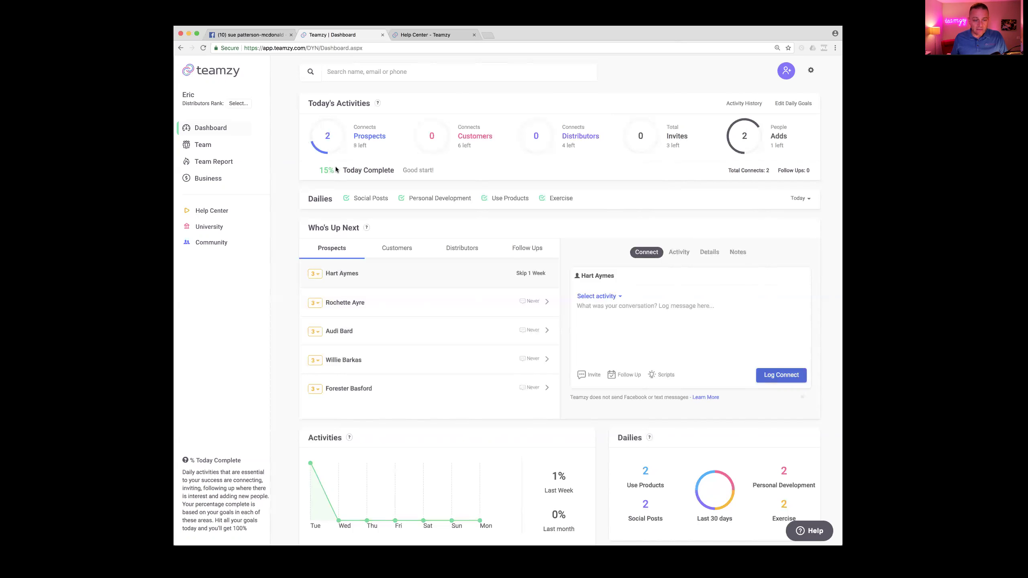
pyautogui.click(401, 254)
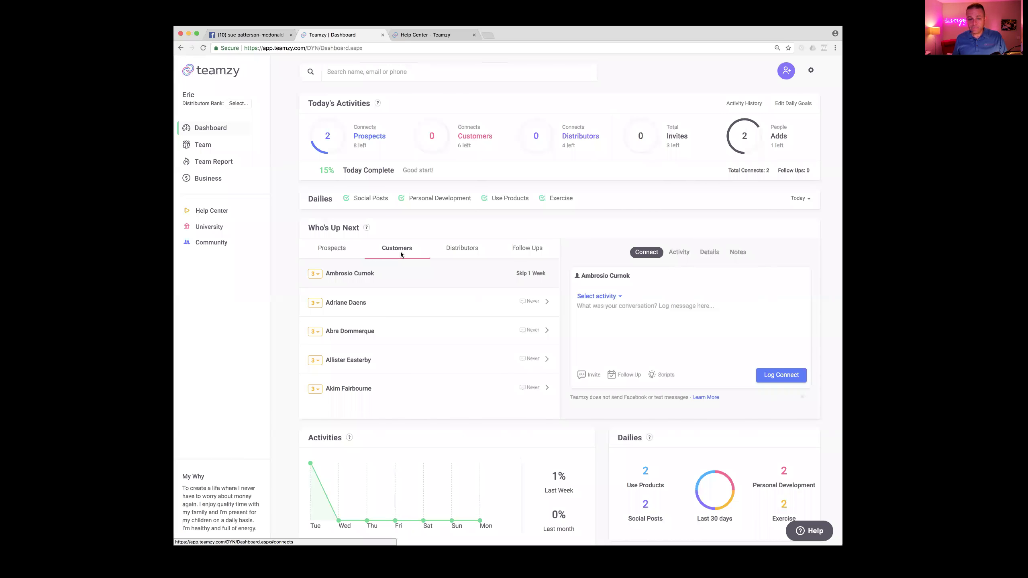
pyautogui.click(663, 375)
pyautogui.click(558, 157)
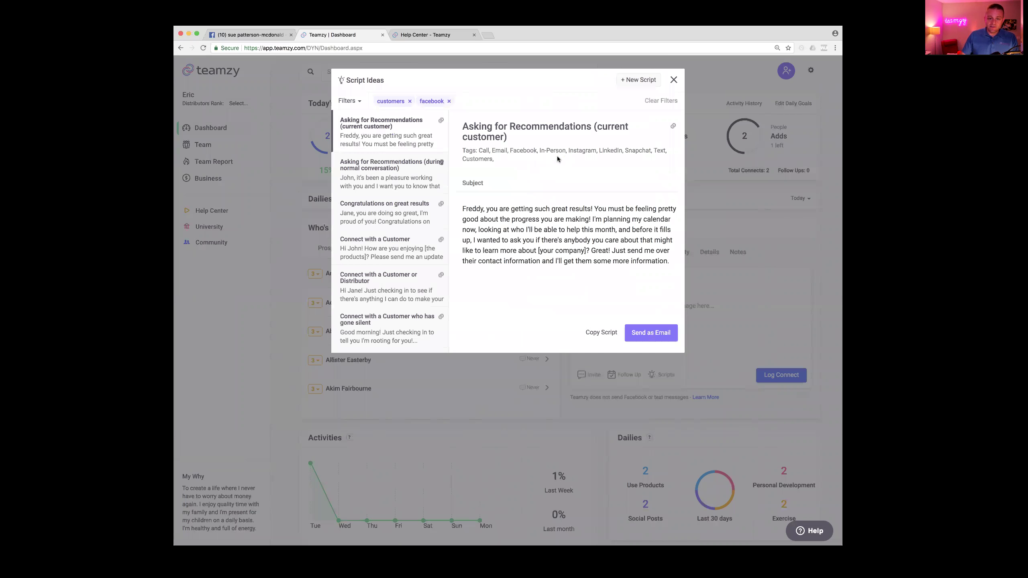
pyautogui.click(369, 217)
pyautogui.click(377, 245)
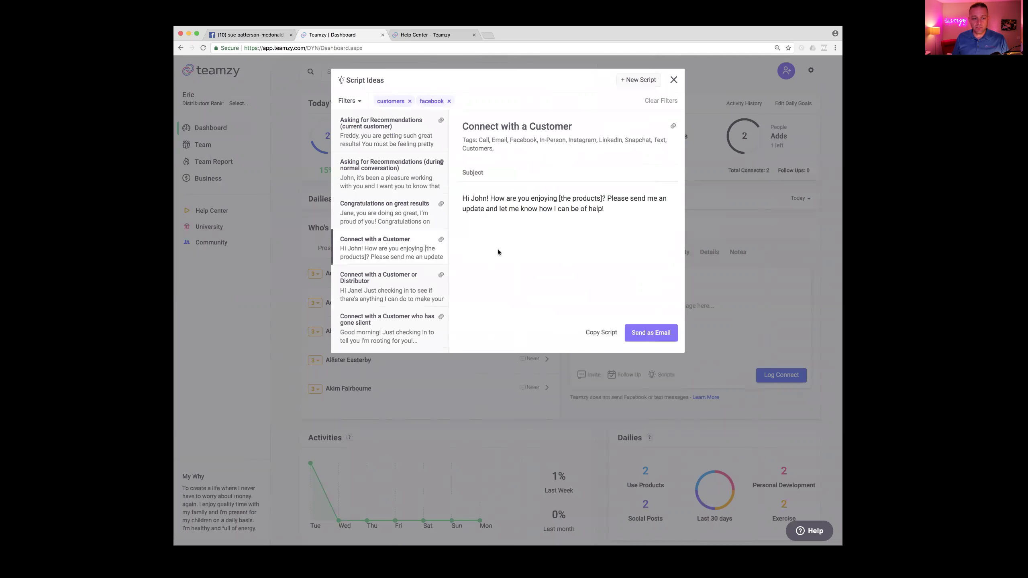
pyautogui.click(422, 277)
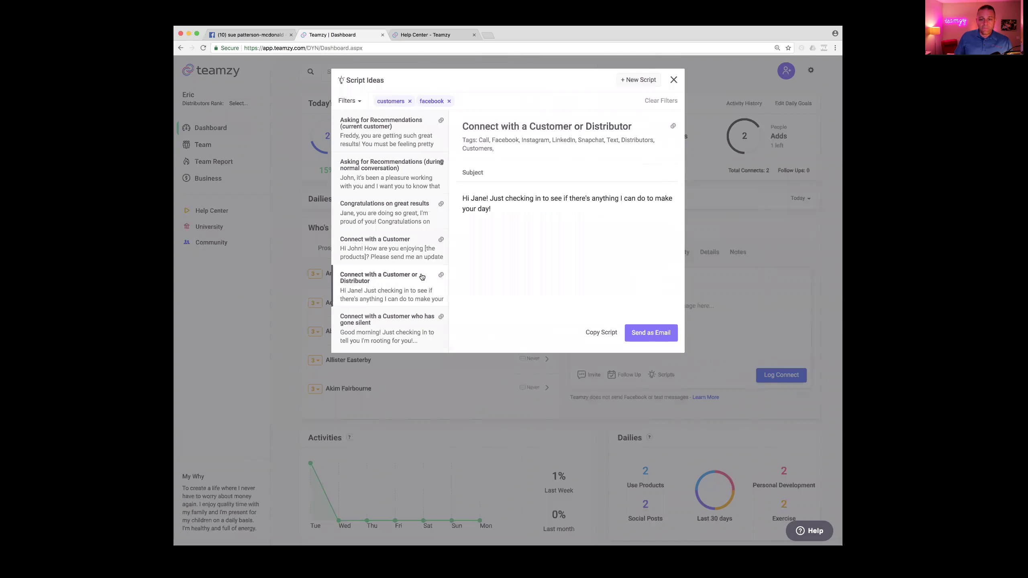
pyautogui.click(674, 80)
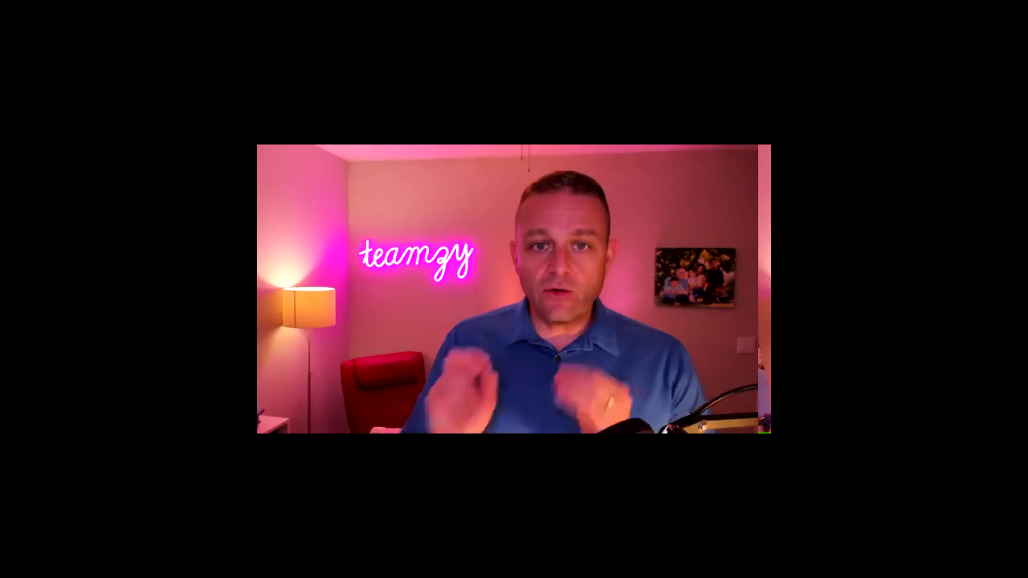
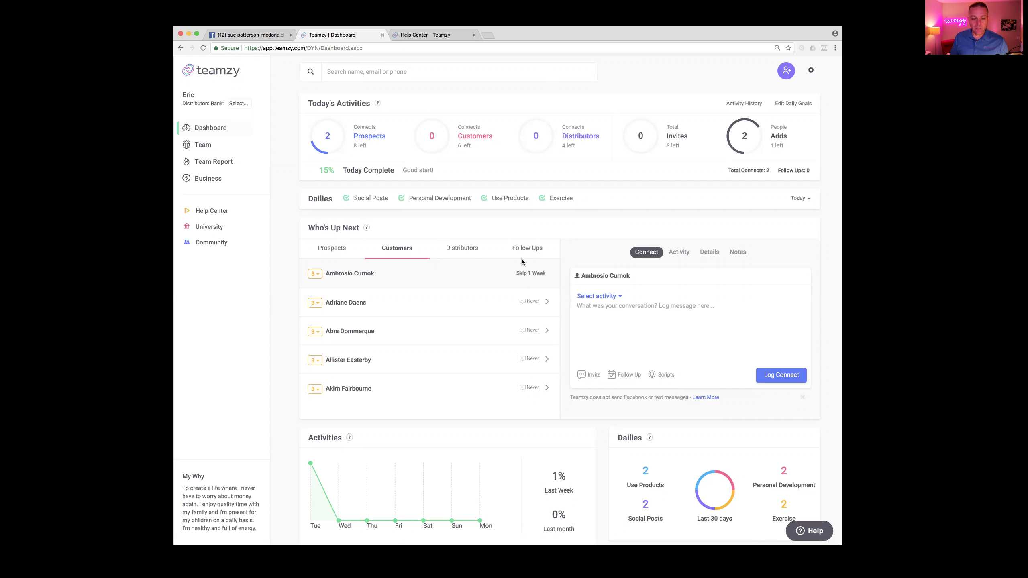
# Browse the Facebook scripts for distributors, close Script Ideas, and view the Follow Ups list under Who's Up Next.
pyautogui.click(448, 254)
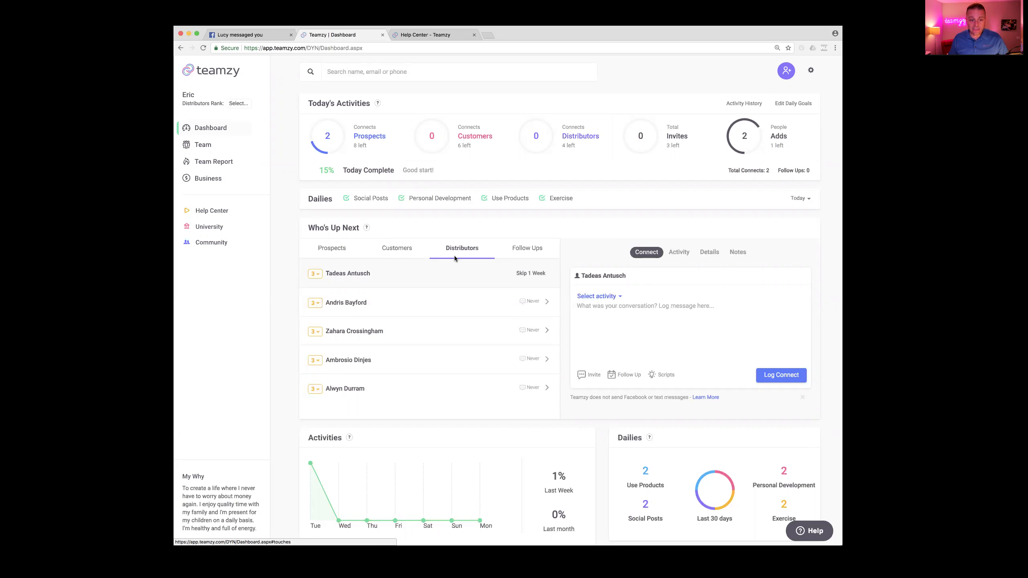
pyautogui.click(663, 374)
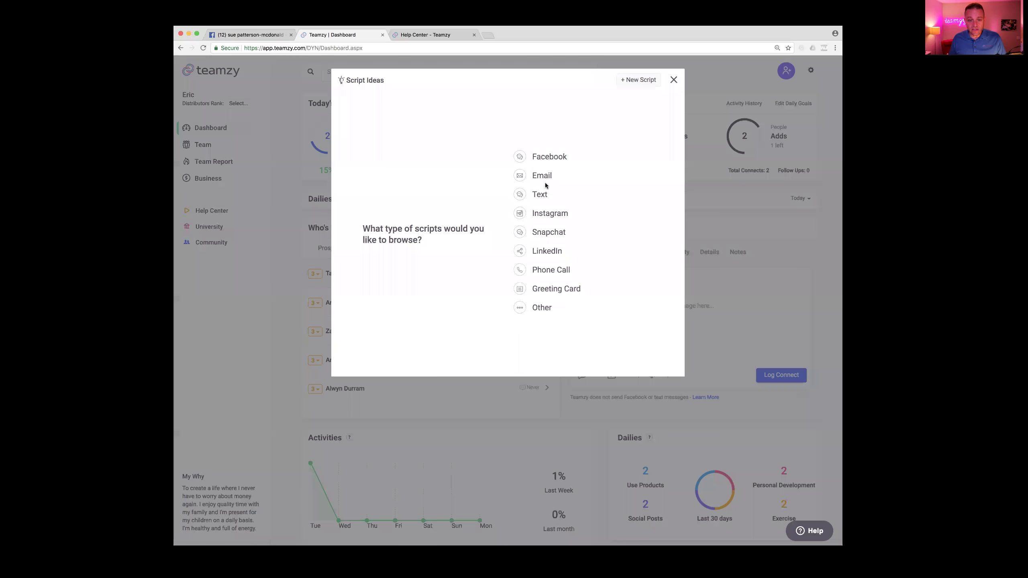
pyautogui.click(548, 156)
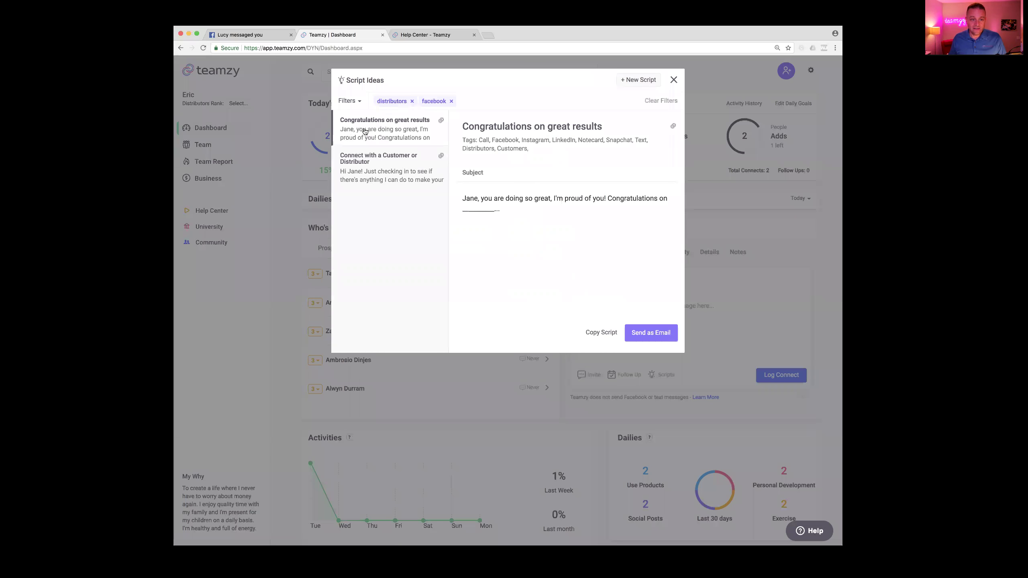
pyautogui.click(675, 80)
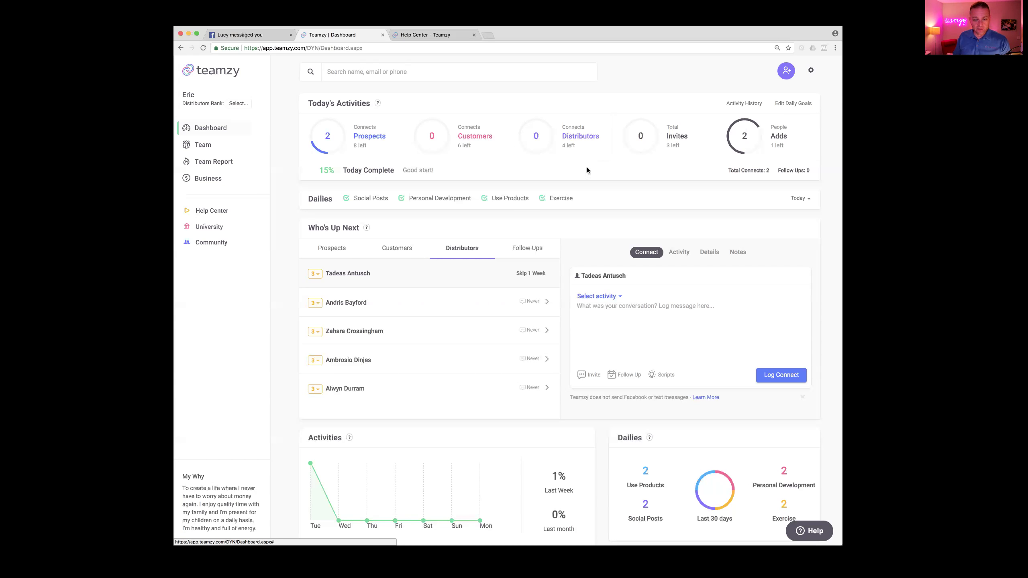
pyautogui.click(528, 250)
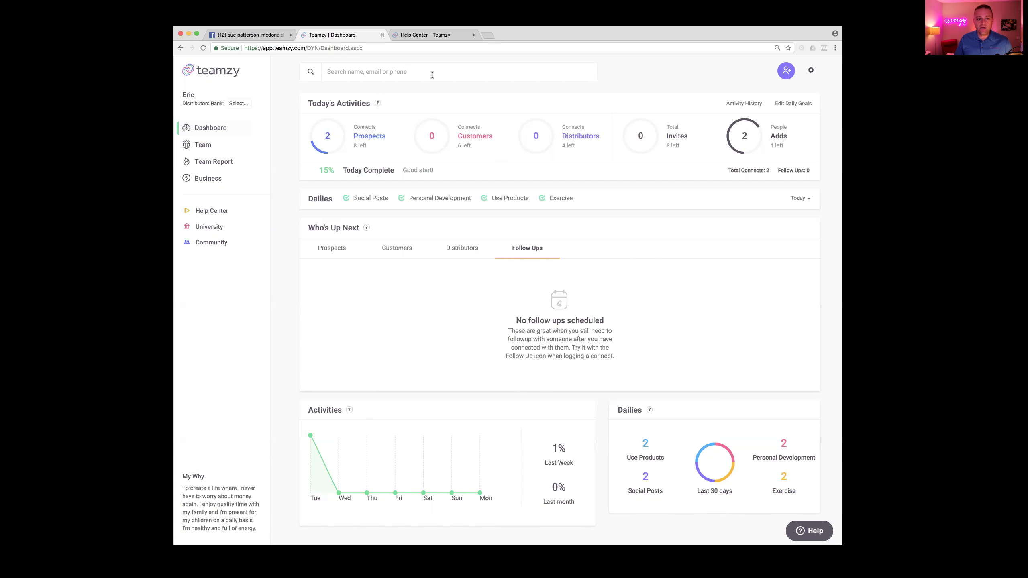
# Search Teamzy for the first messaged prospect by first name and open a new connect entry on that contact's record.
pyautogui.write('jay')
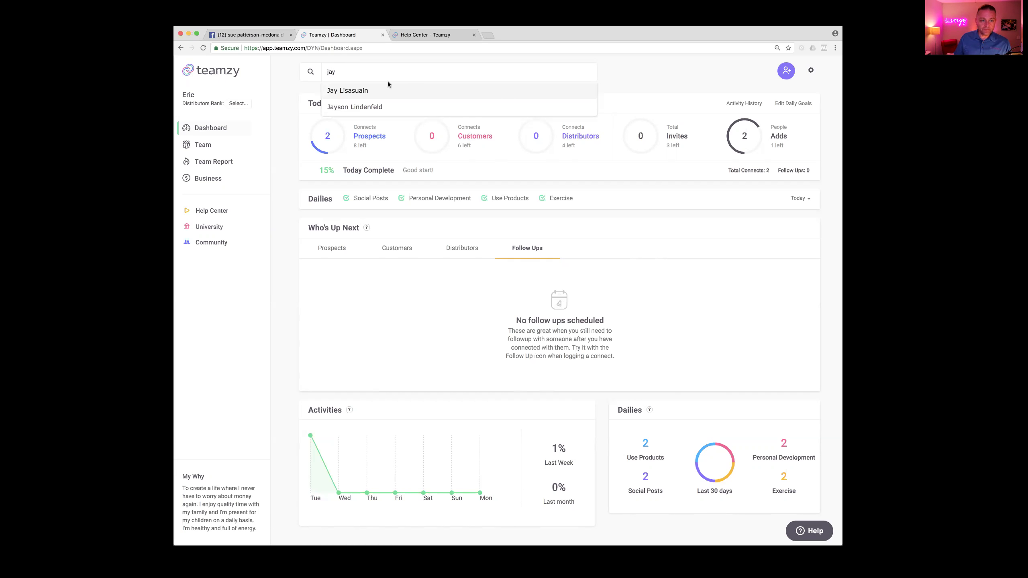
pyautogui.click(375, 88)
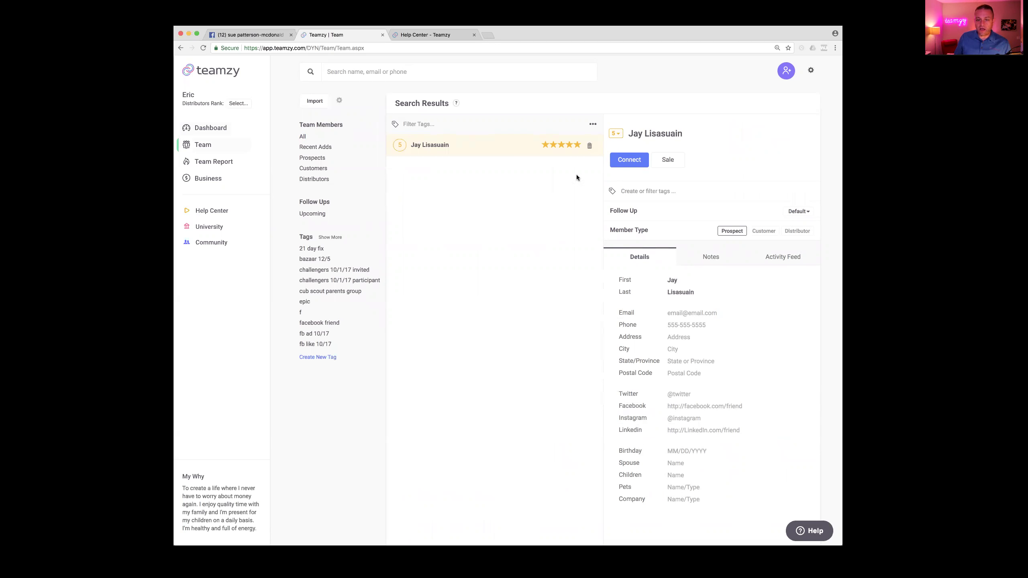
pyautogui.click(624, 163)
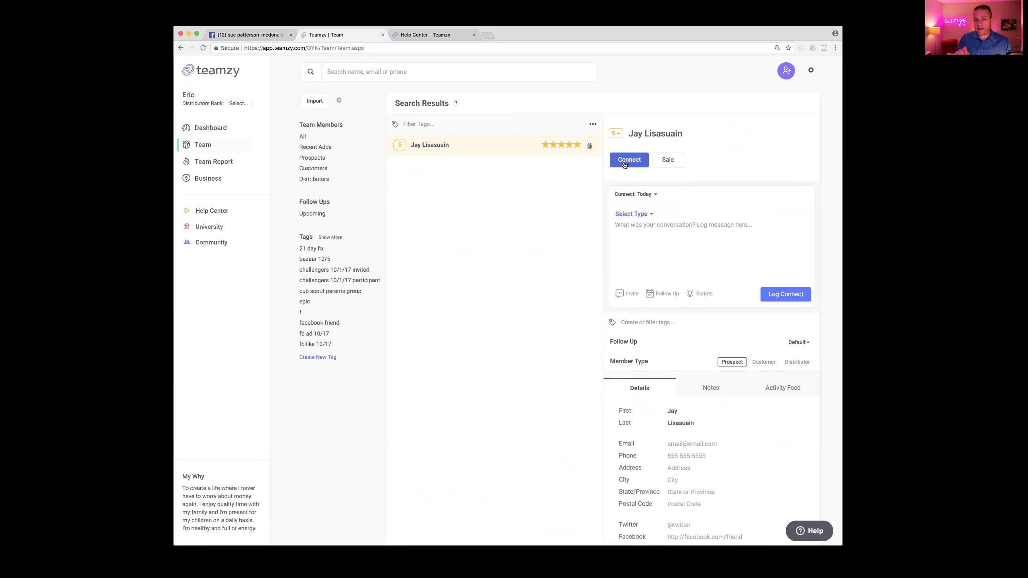
pyautogui.click(625, 165)
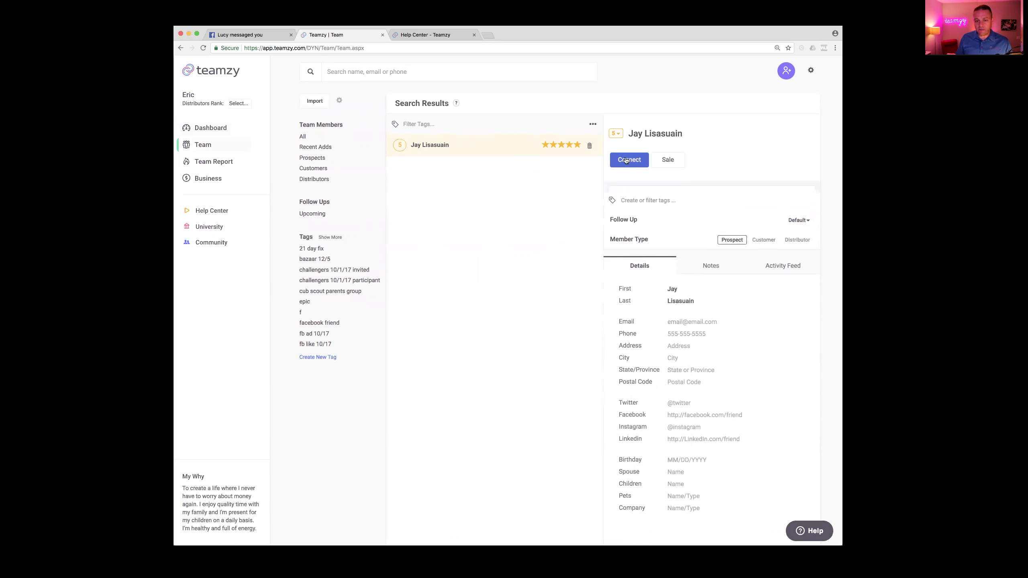
pyautogui.click(627, 165)
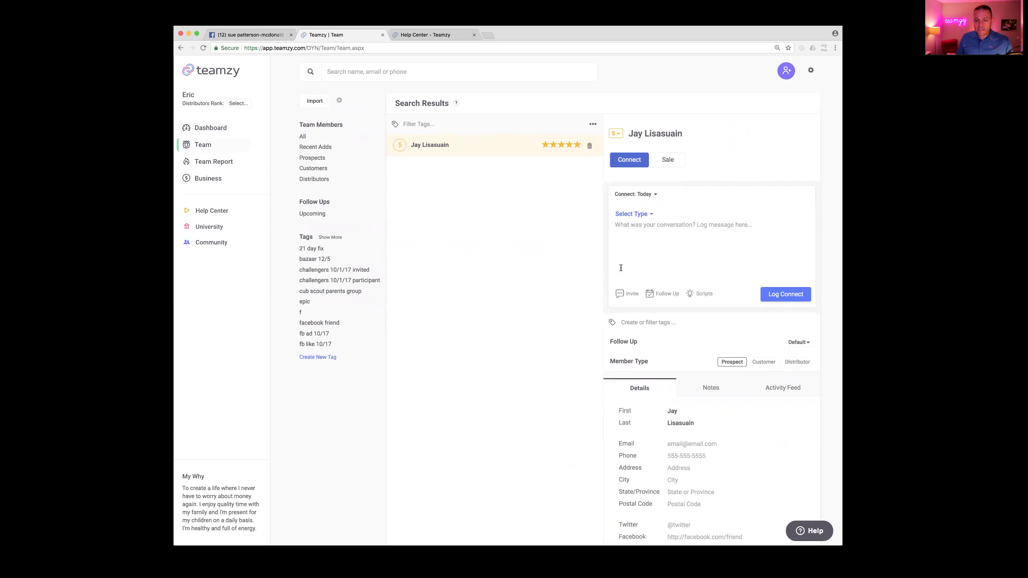
# Fill in the prospect's connect entry as an Opportunity Call invite by Email with the message "Opp Call".
pyautogui.click(619, 296)
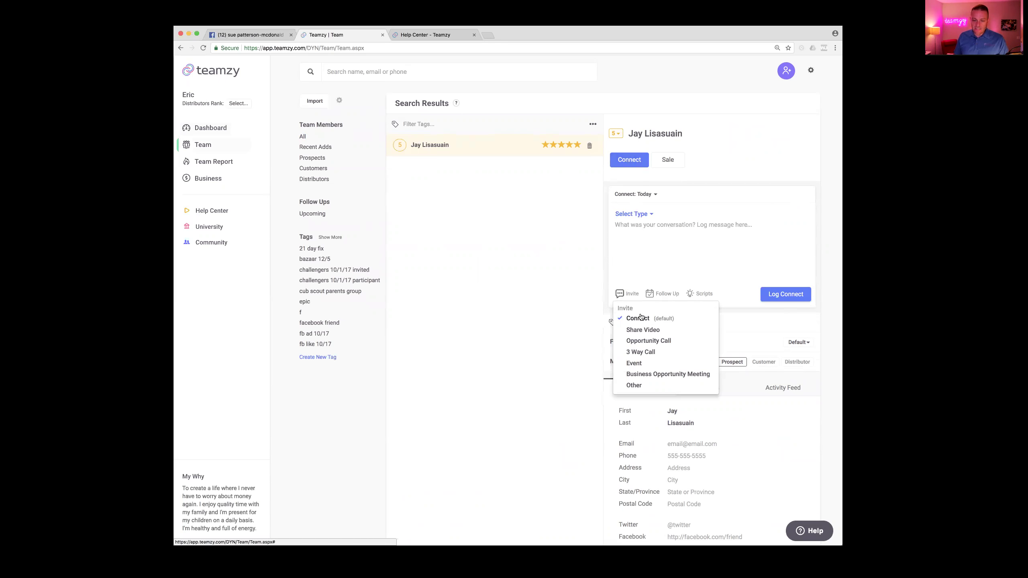
pyautogui.click(635, 344)
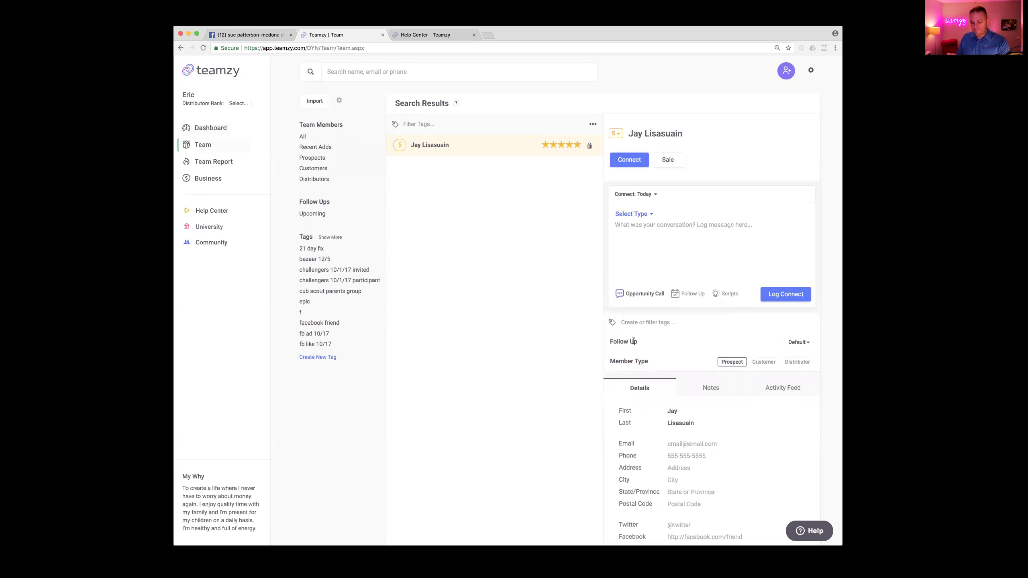
pyautogui.click(648, 214)
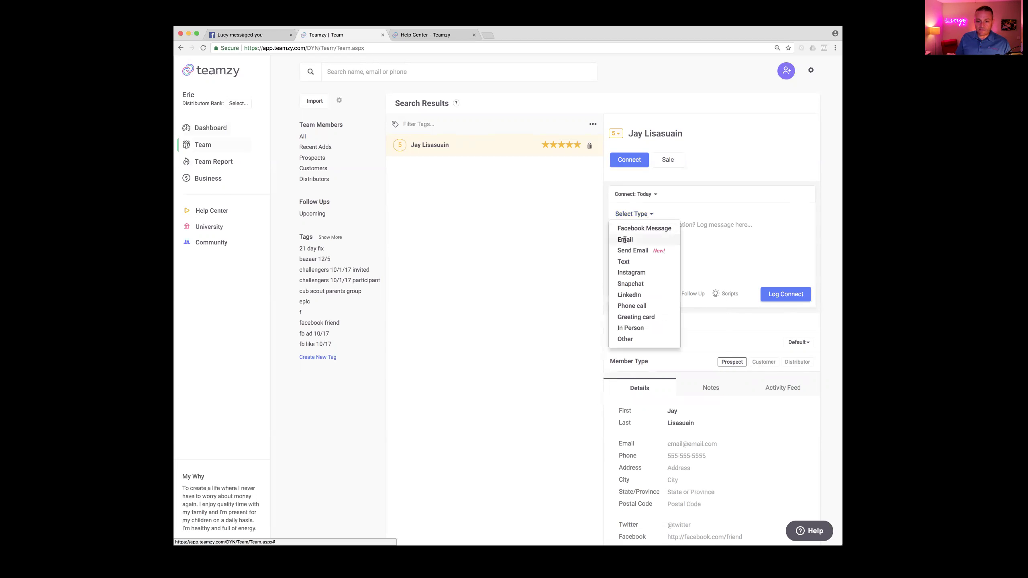
pyautogui.click(625, 240)
pyautogui.click(635, 231)
pyautogui.write('Op')
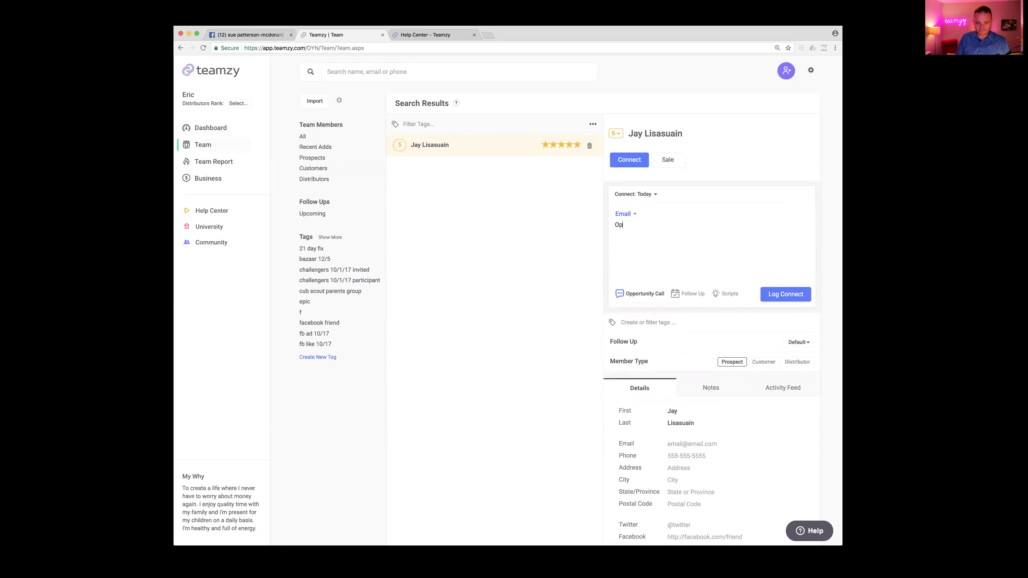
pyautogui.write('p C')
# Schedule the connect's follow-up for Tomorrow and log the connect.
pyautogui.click(686, 296)
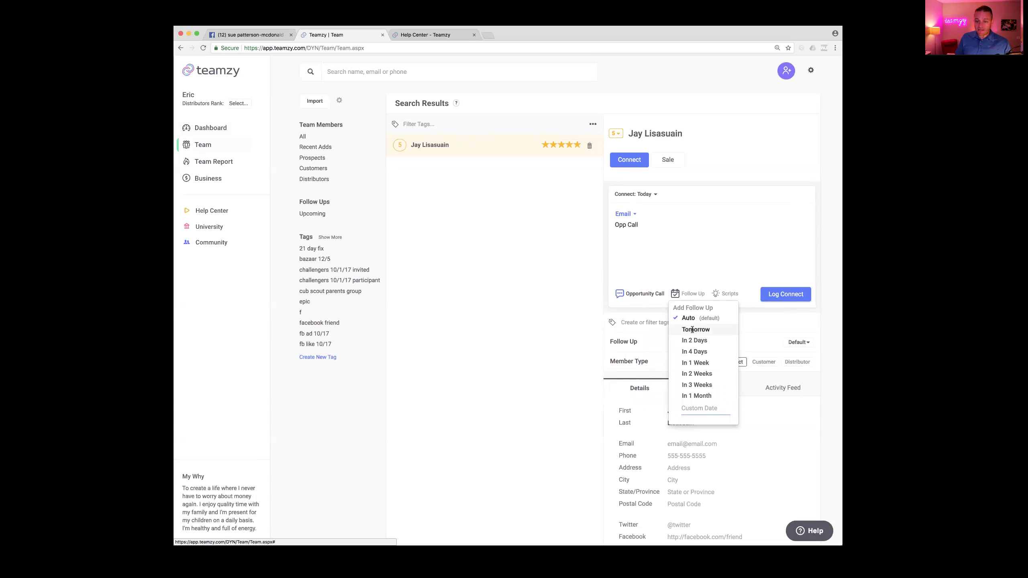
pyautogui.click(693, 330)
pyautogui.click(687, 295)
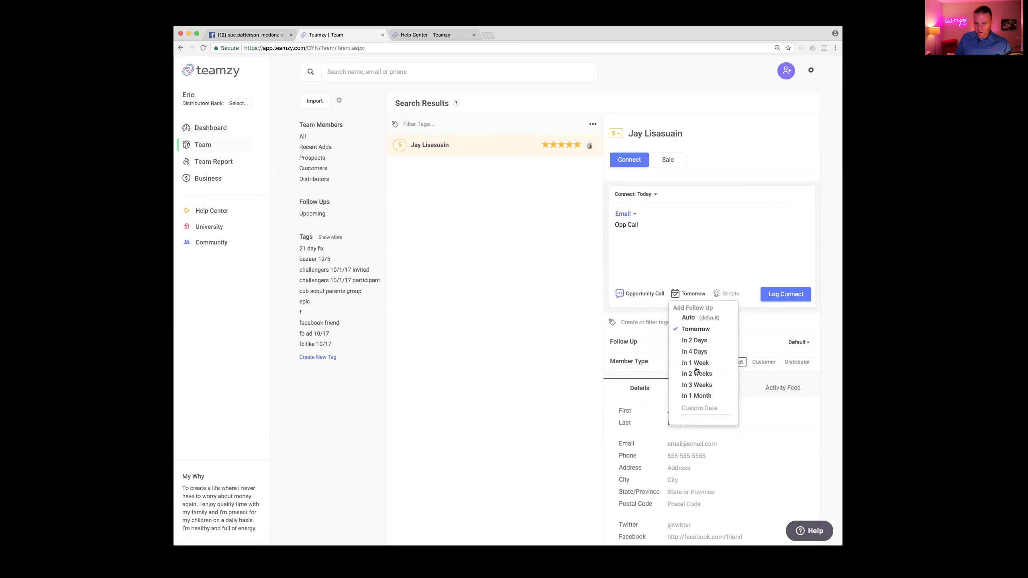
pyautogui.click(688, 329)
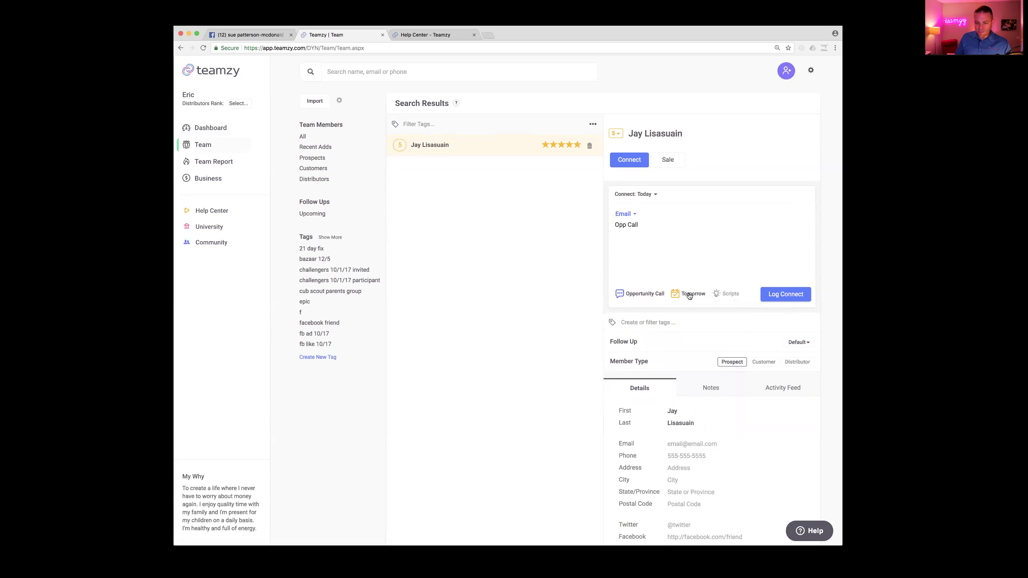
pyautogui.click(778, 297)
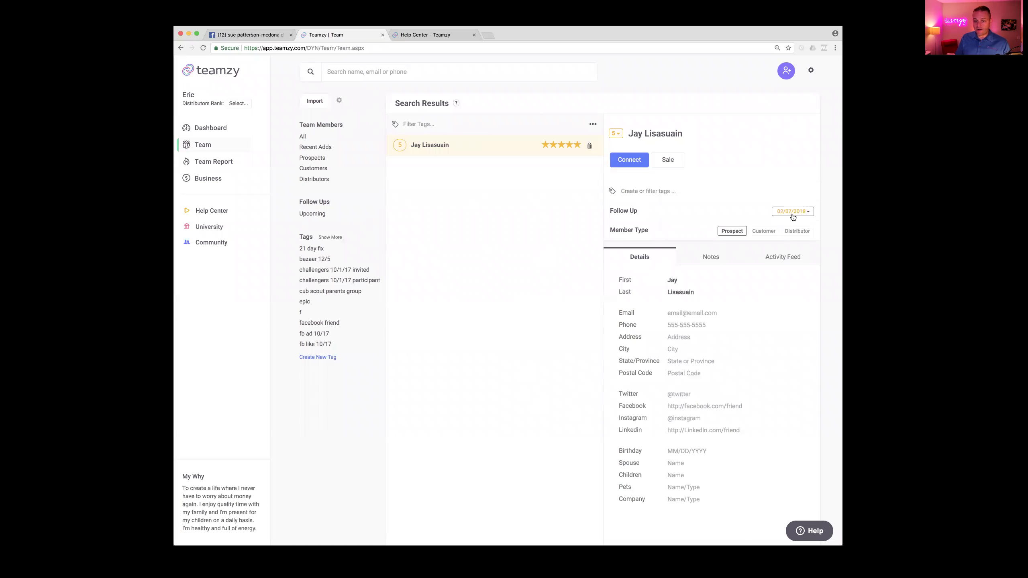
# Return to the Dashboard and compare the Follow Ups and Prospects lists under Who's Up Next.
pyautogui.click(211, 128)
pyautogui.click(526, 248)
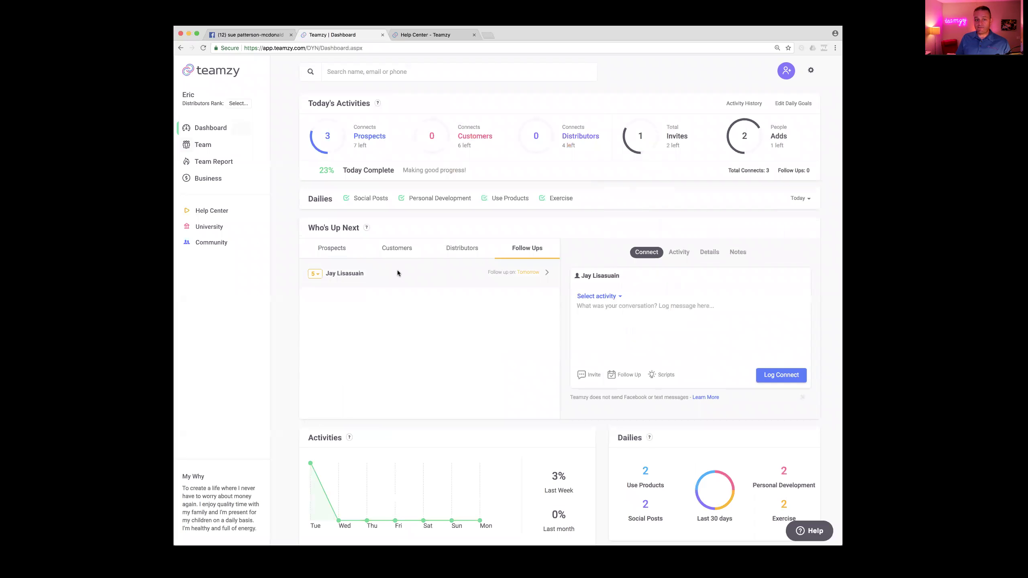
pyautogui.click(335, 248)
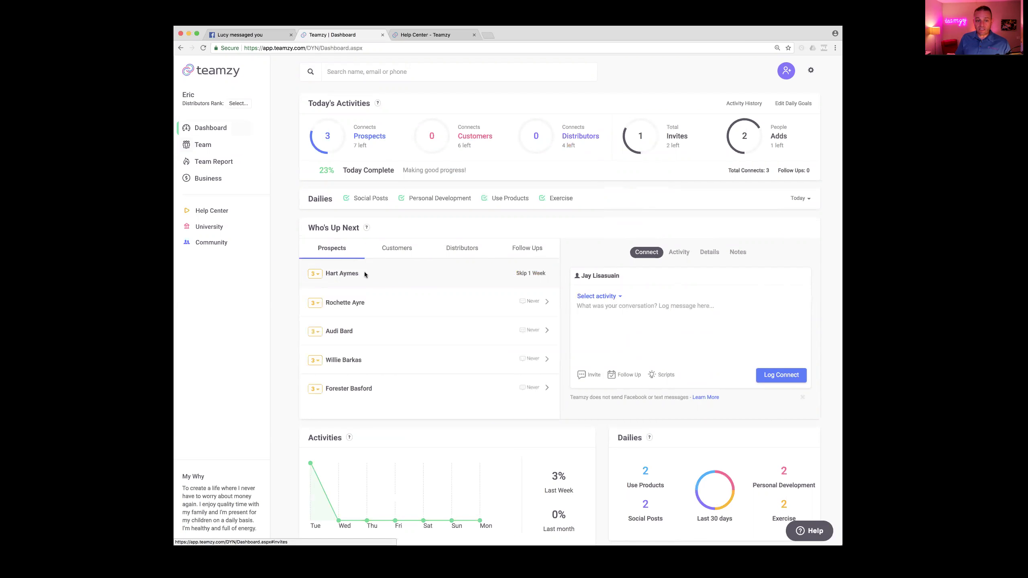
pyautogui.click(531, 250)
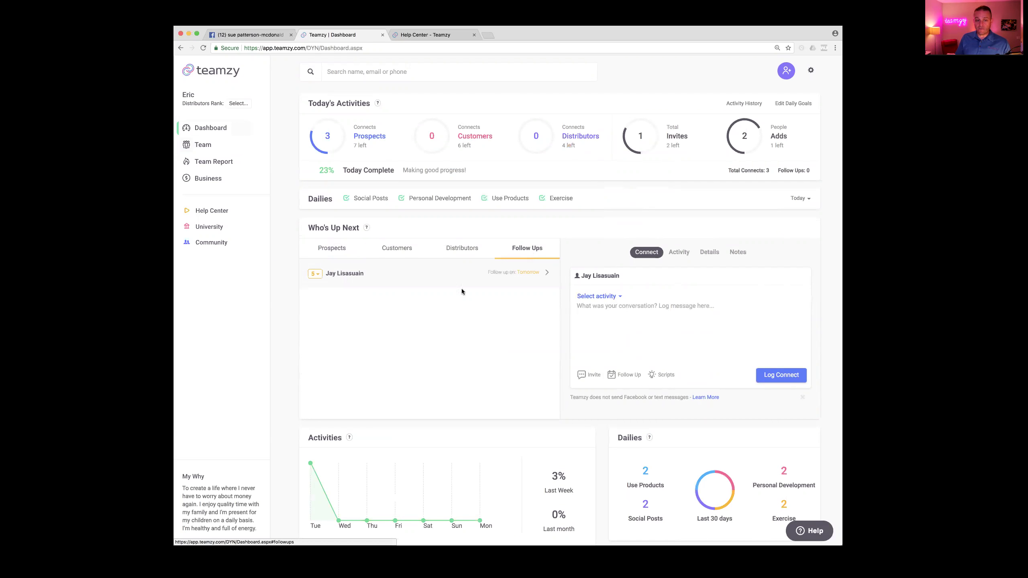
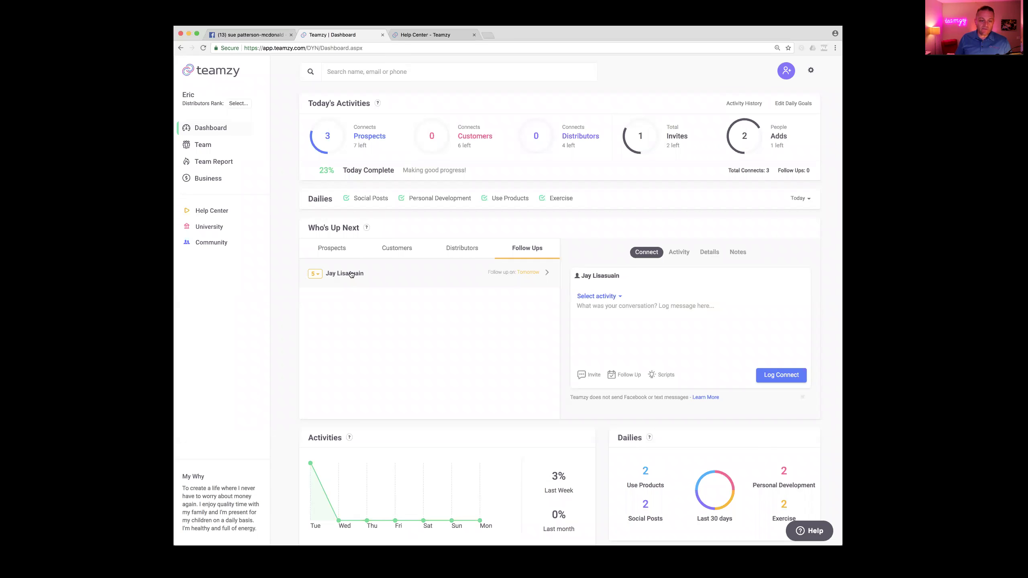
# Copy the Follow Up 1 script from the Facebook script ideas for the follow-up prospect.
pyautogui.click(624, 311)
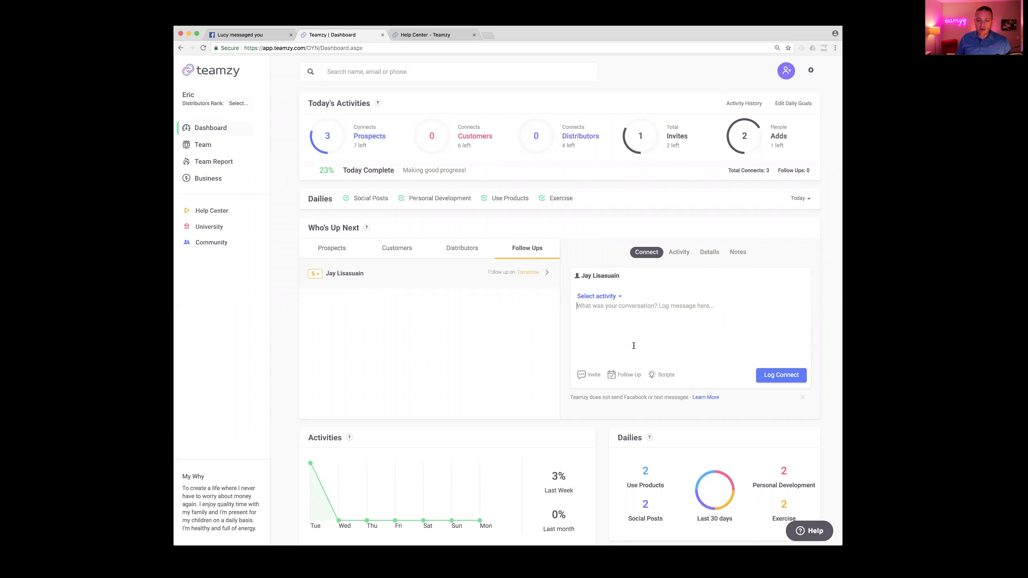
pyautogui.click(666, 376)
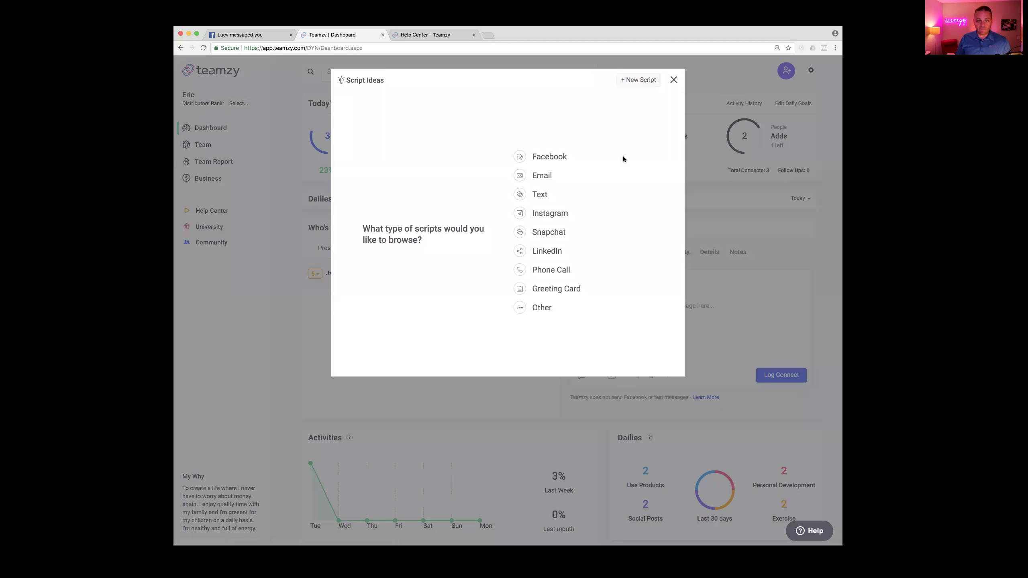
pyautogui.click(560, 159)
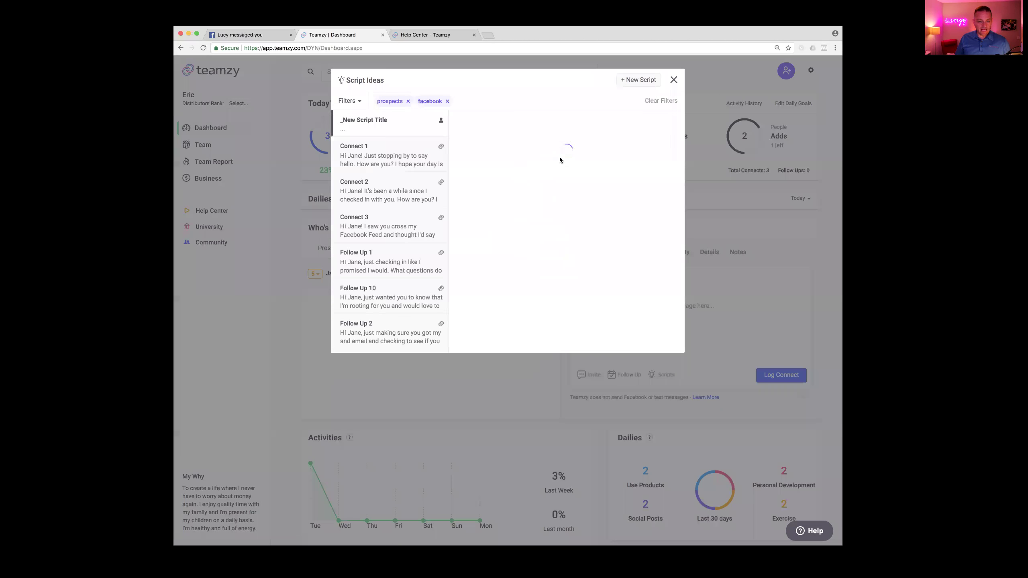
pyautogui.click(368, 262)
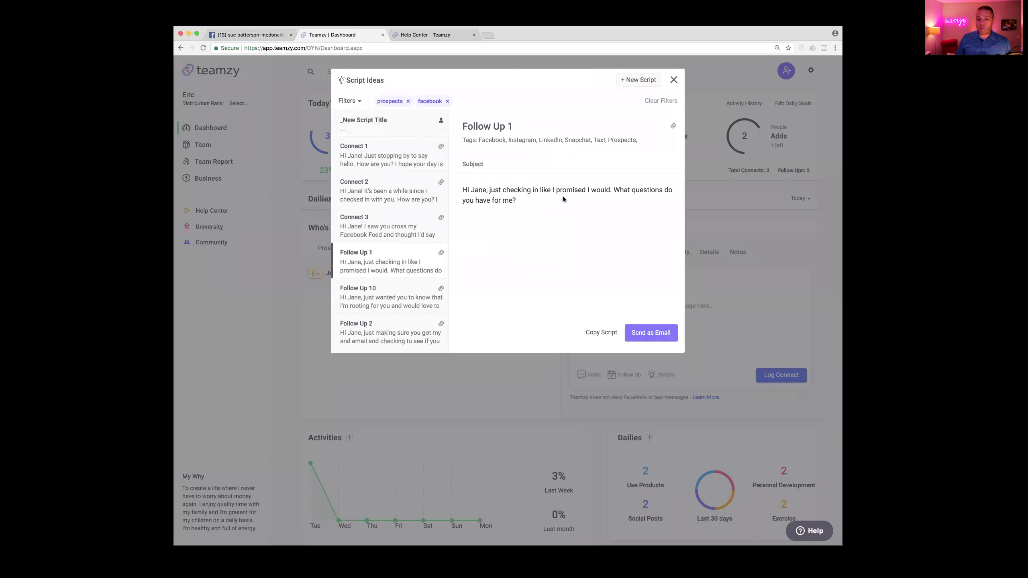
pyautogui.click(601, 333)
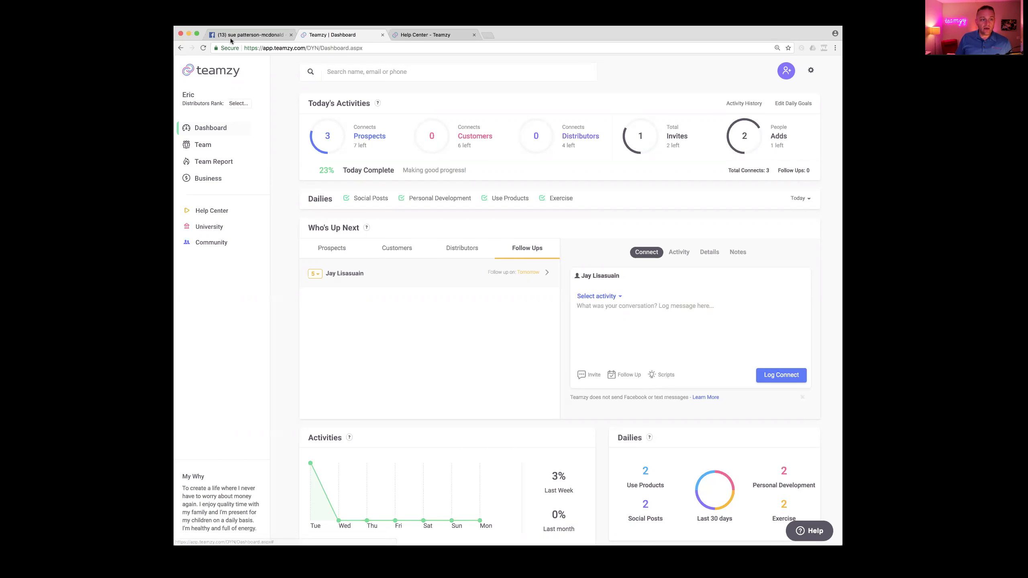
# Switch to Facebook, search for the follow-up prospect and start a new message to that friend.
pyautogui.click(234, 35)
pyautogui.click(362, 65)
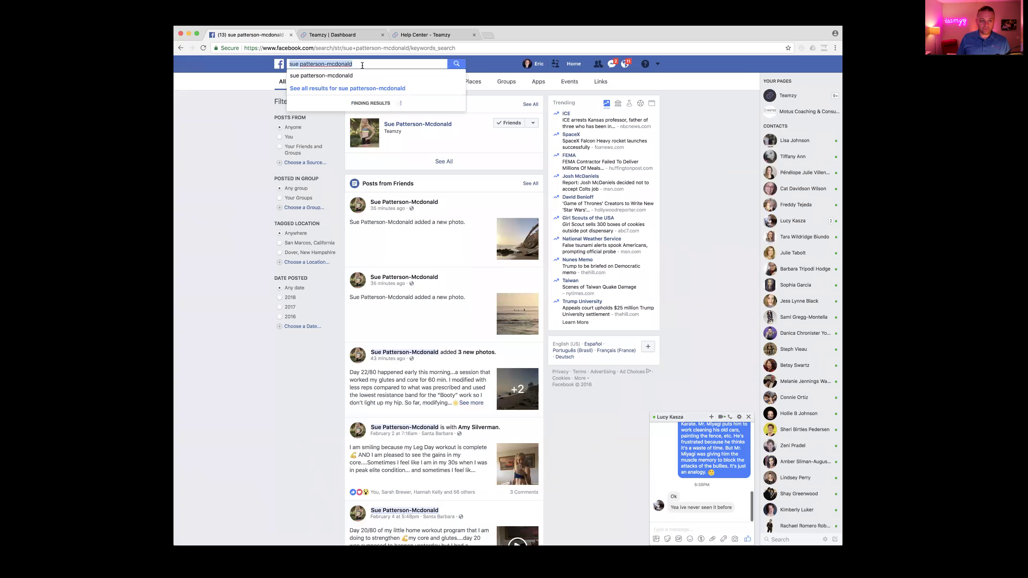
pyautogui.press('super+v')
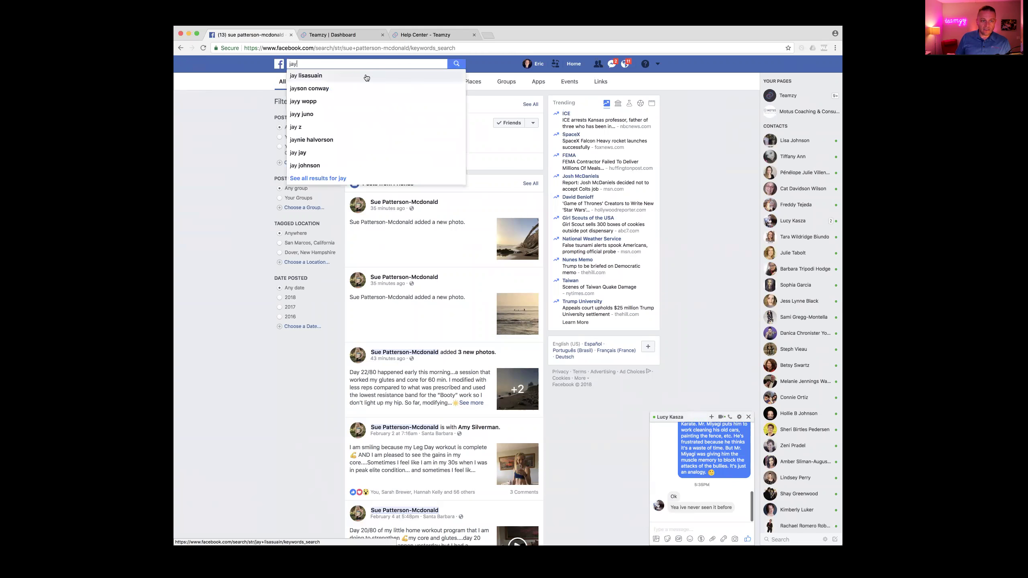
pyautogui.press('Return')
pyautogui.click(532, 123)
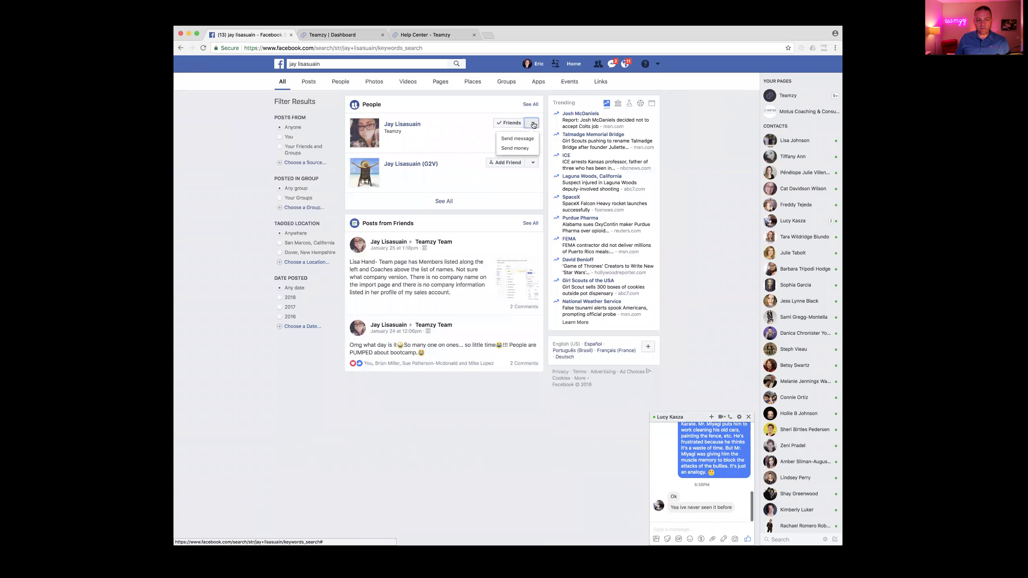
pyautogui.click(515, 139)
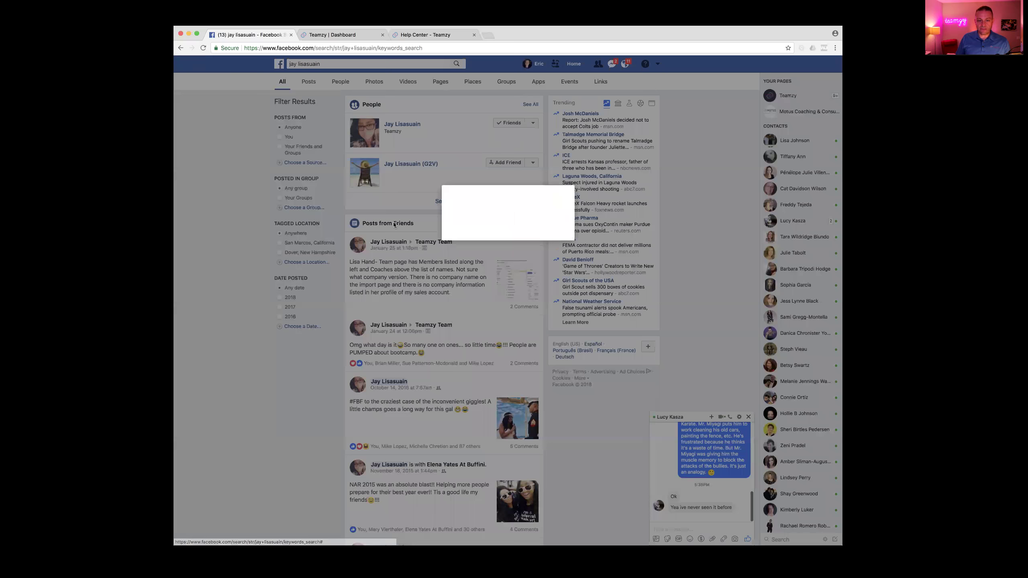
# Paste the follow-up script, replace the placeholder name with the prospect's first name, copy the text, send it, and close the open chat.
pyautogui.rightClick(450, 238)
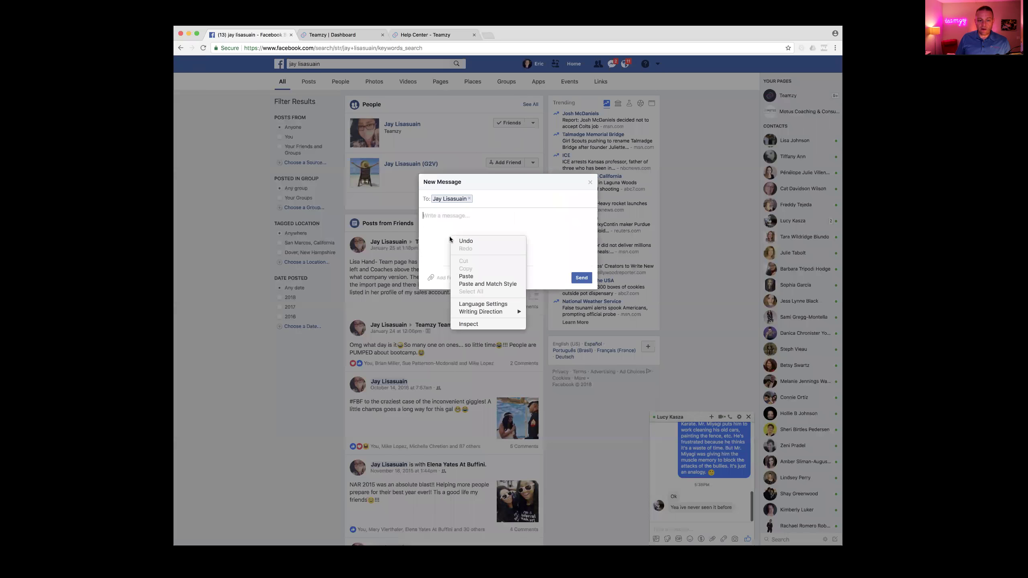
pyautogui.click(466, 276)
pyautogui.press('BackSpace')
pyautogui.press('BackSpace')
pyautogui.press('BackSpace')
pyautogui.write('y')
pyautogui.moveTo(470, 220); pyautogui.dragTo(422, 212)
pyautogui.rightClick(441, 217)
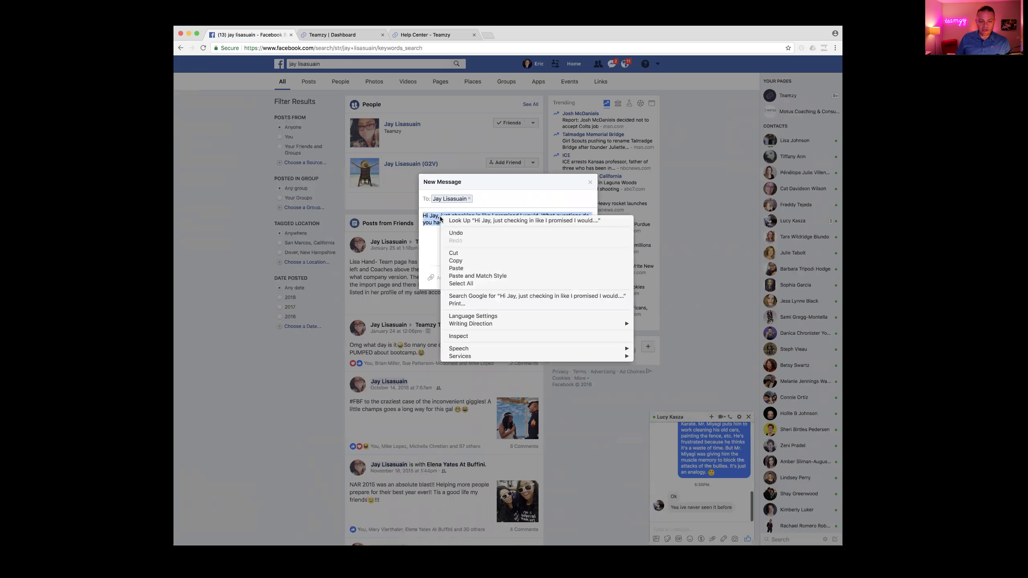
pyautogui.click(463, 262)
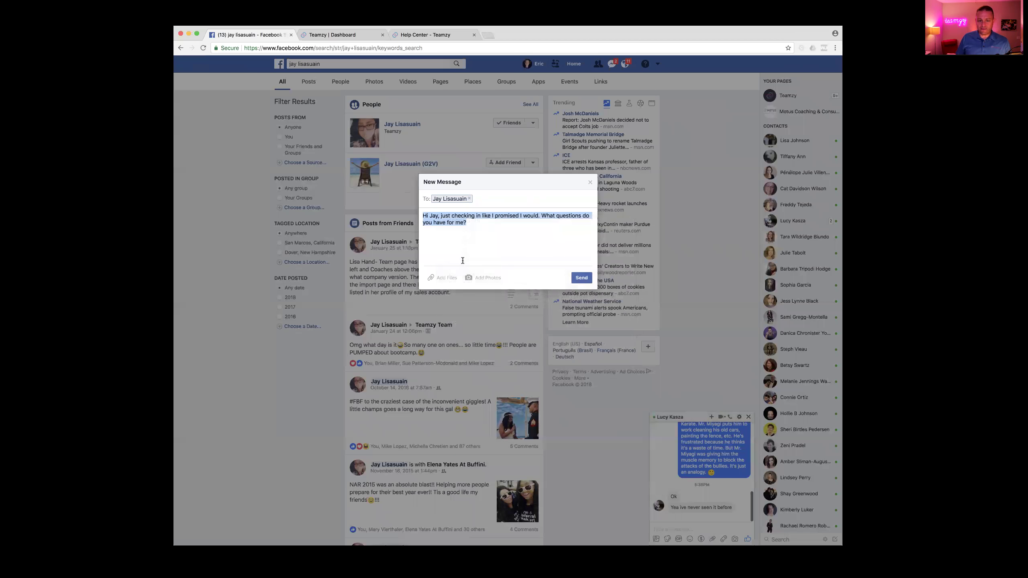
pyautogui.click(581, 279)
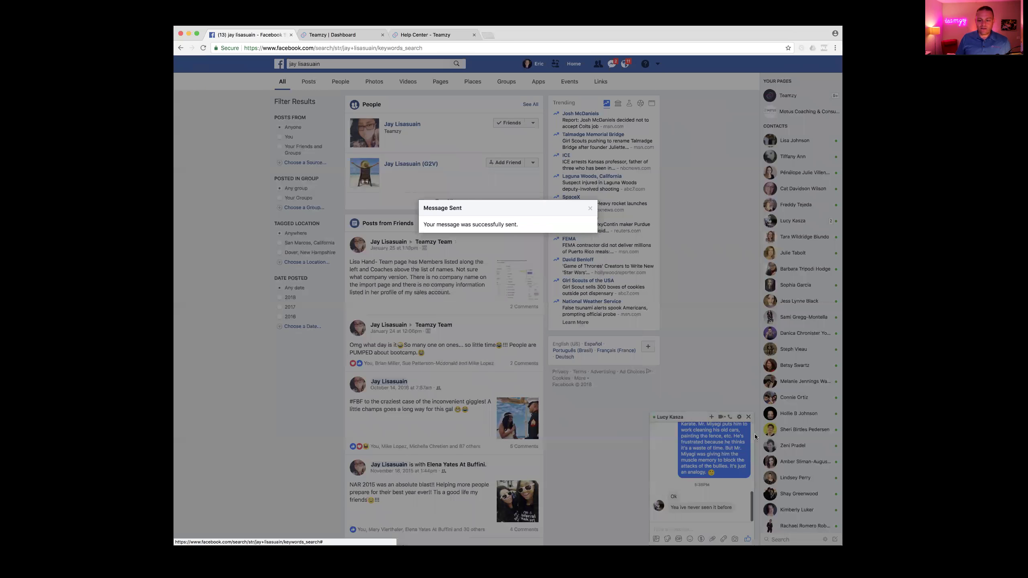
pyautogui.click(748, 418)
pyautogui.click(748, 419)
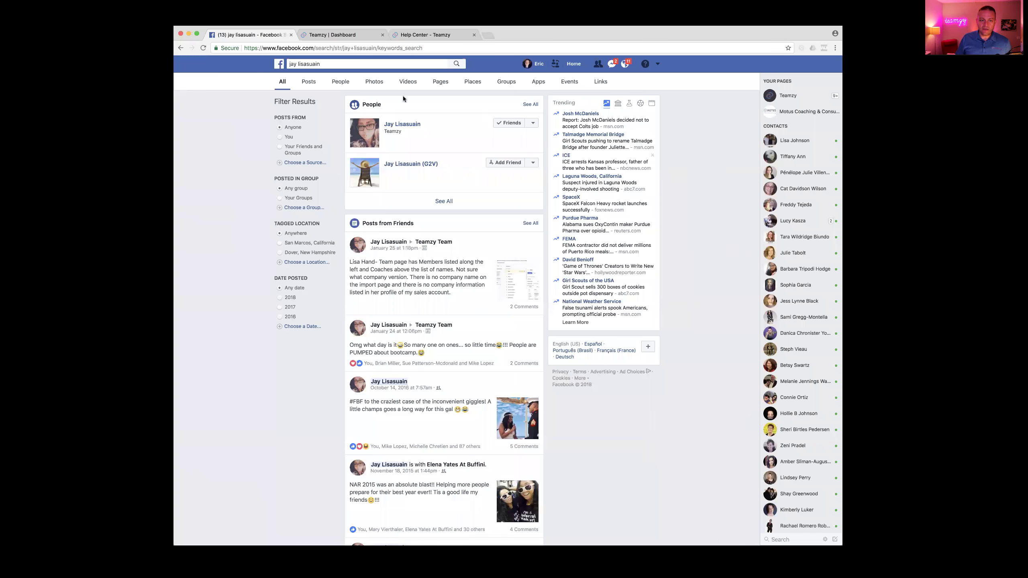
# Switch to Teamzy and paste the sent message into the prospect's connect entry as a Facebook Message.
pyautogui.click(351, 36)
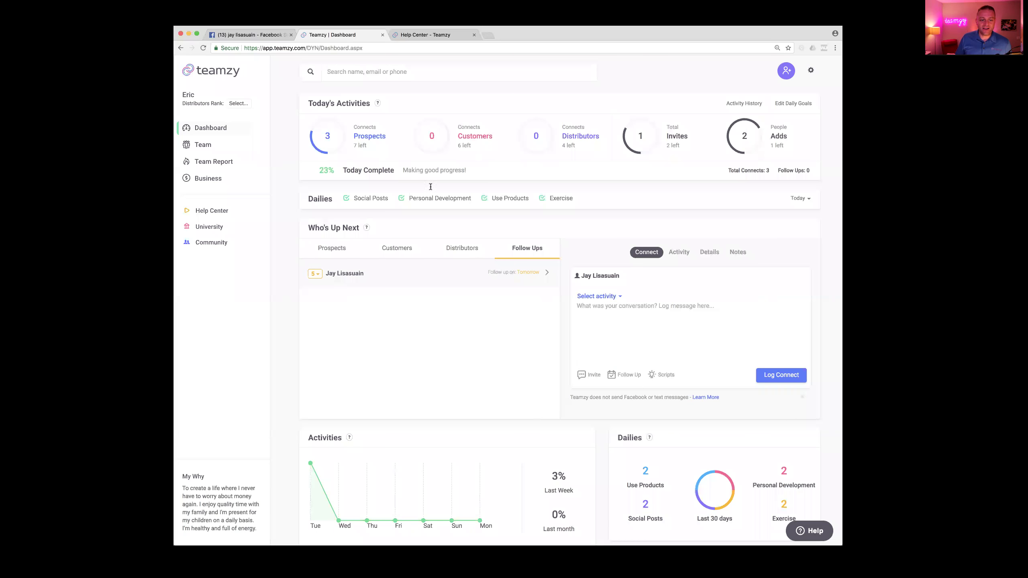
pyautogui.rightClick(631, 317)
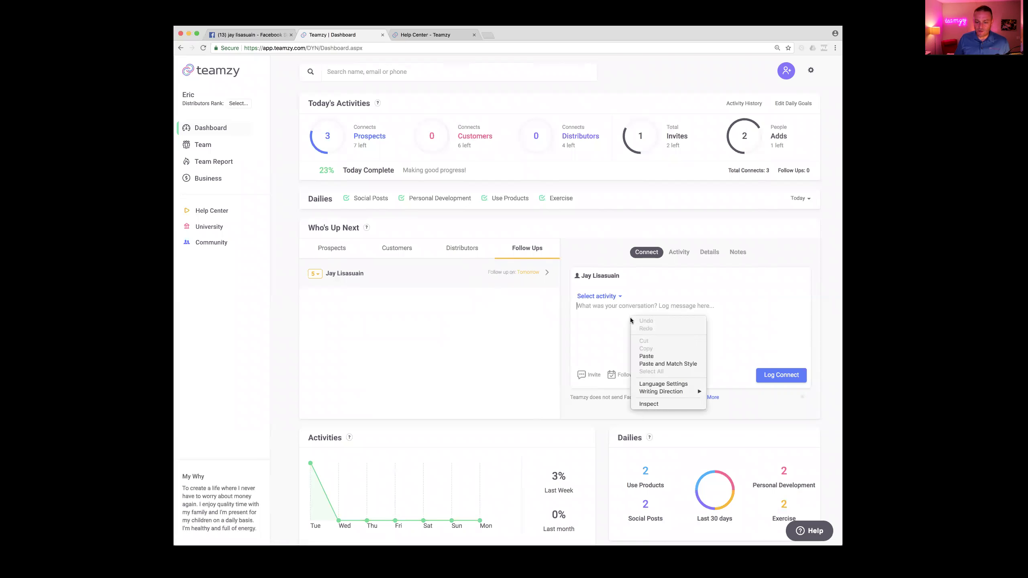
pyautogui.click(648, 355)
pyautogui.press('super+v')
pyautogui.click(611, 299)
pyautogui.click(612, 319)
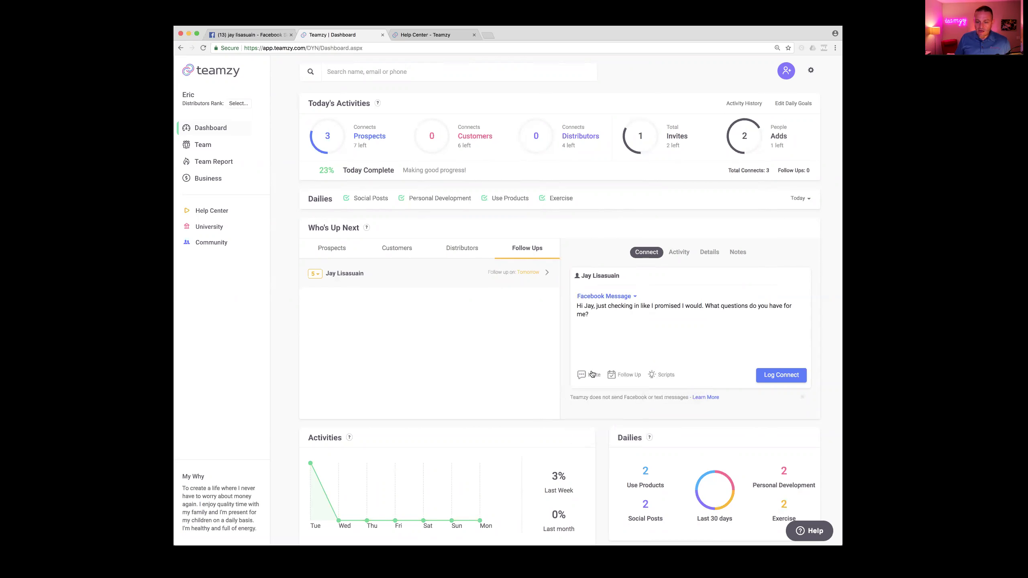
# Set the next follow-up to Tomorrow and log the Facebook Message connect.
pyautogui.click(626, 376)
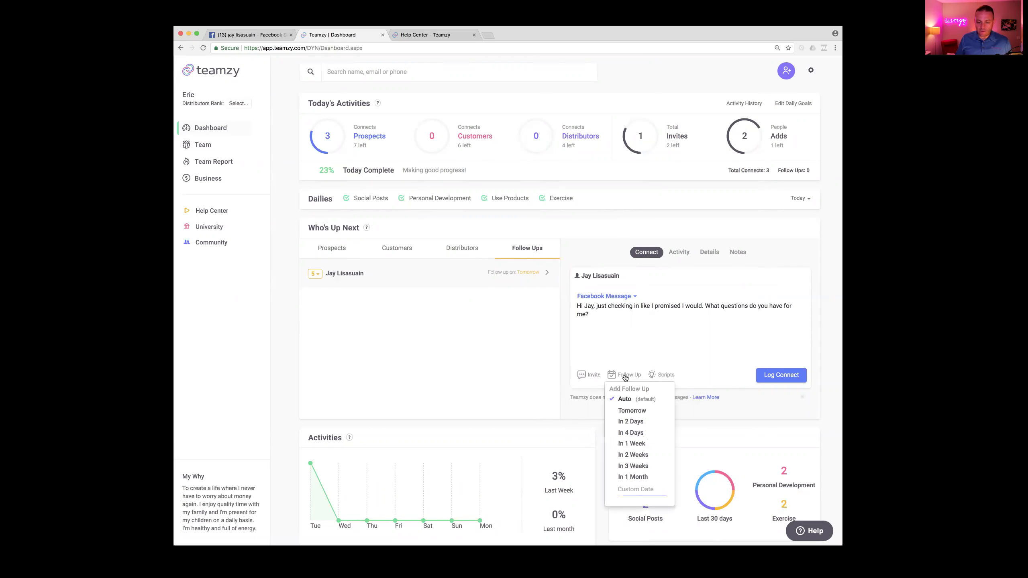
pyautogui.click(630, 412)
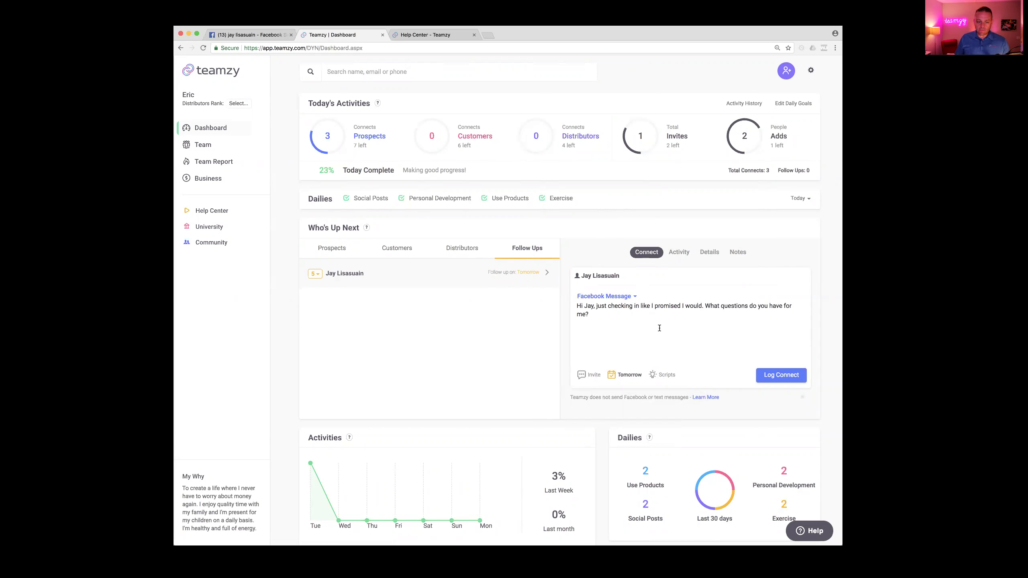
pyautogui.click(780, 378)
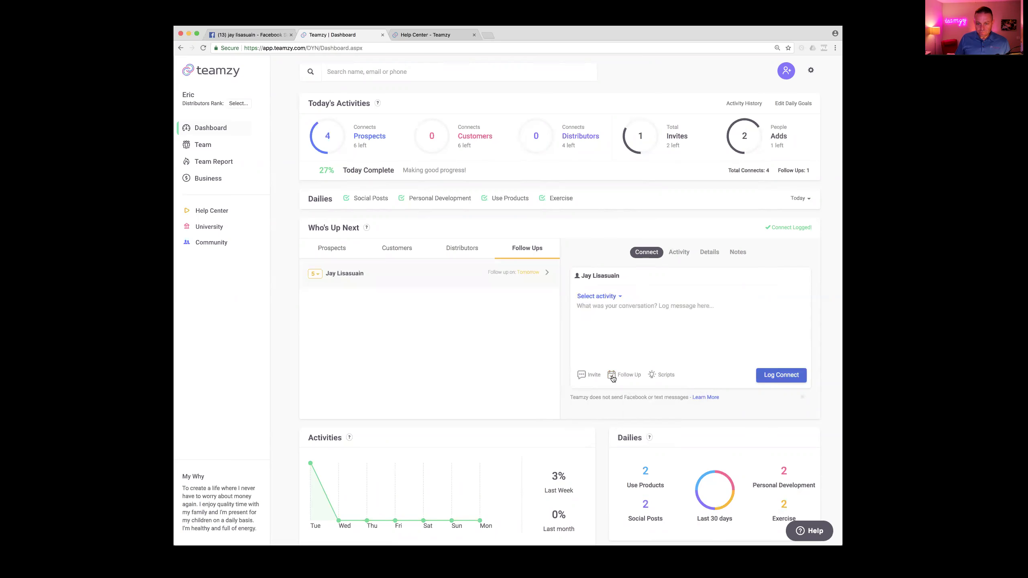
# Review the Prospects, Customers, Distributors and Follow Ups lists under Who's Up Next.
pyautogui.click(329, 250)
pyautogui.click(394, 248)
pyautogui.click(460, 249)
pyautogui.click(523, 248)
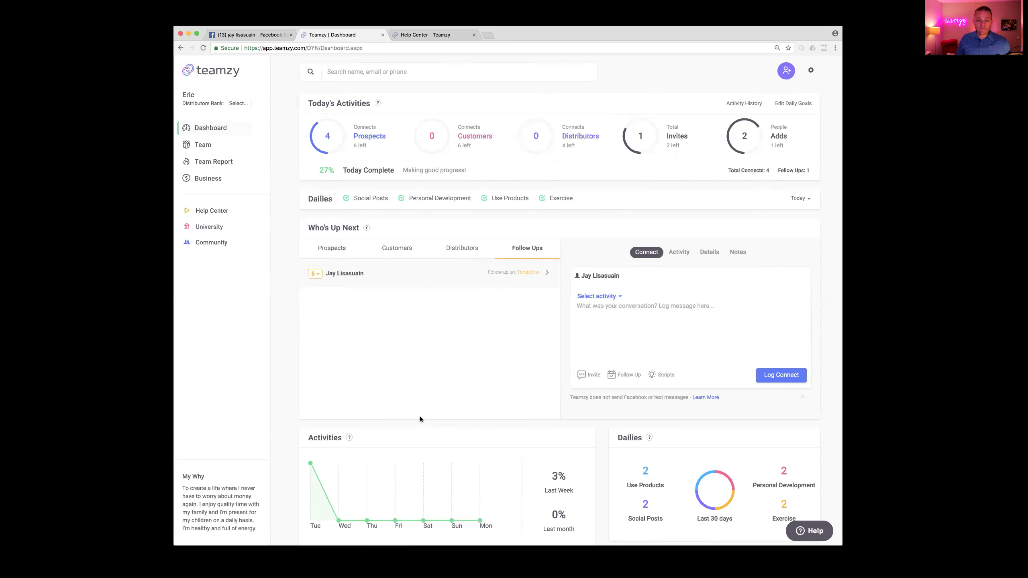
# Browse the Facebook scripts for prospects, viewing Follow Up 2 and Follow Up 3.
pyautogui.click(656, 376)
pyautogui.click(543, 156)
pyautogui.scroll(-1, 381, 267)
pyautogui.scroll(-2, 382, 267)
pyautogui.click(385, 249)
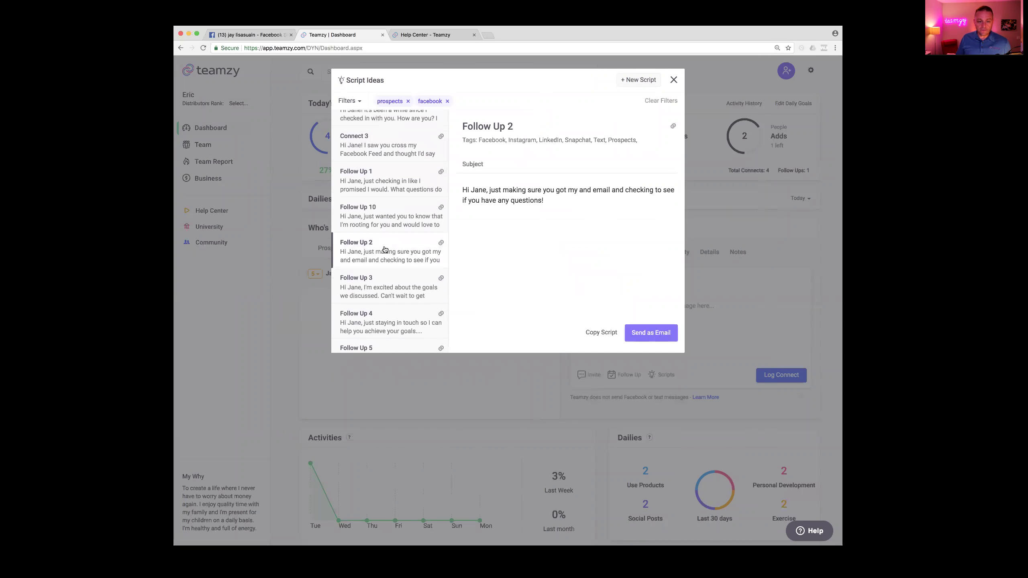
pyautogui.click(388, 287)
pyautogui.scroll(-2, 388, 287)
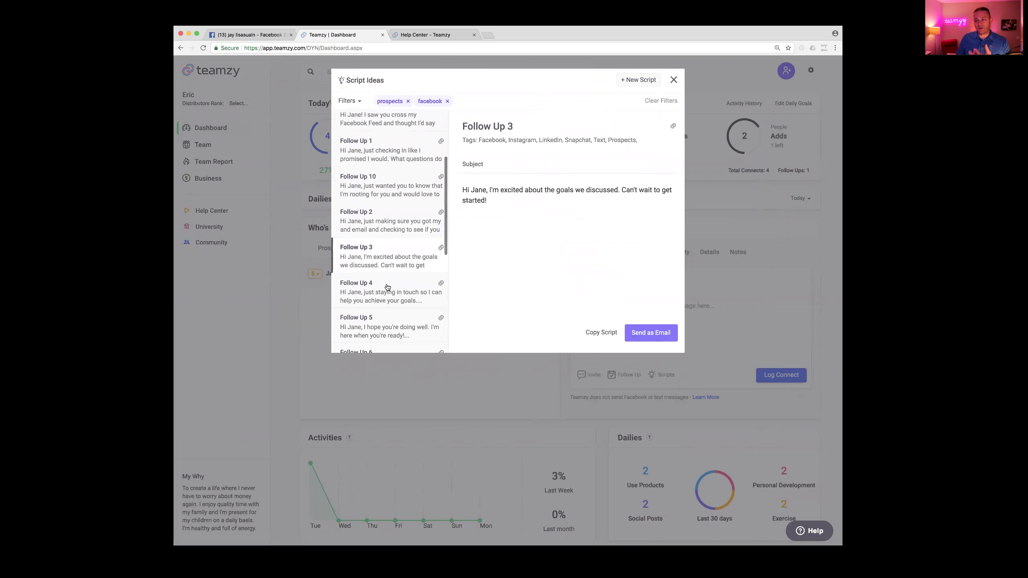
# Read the Follow Up 4, Follow Up 5 and Follow Up 6 scripts, and close Script Ideas.
pyautogui.scroll(-1, 388, 288)
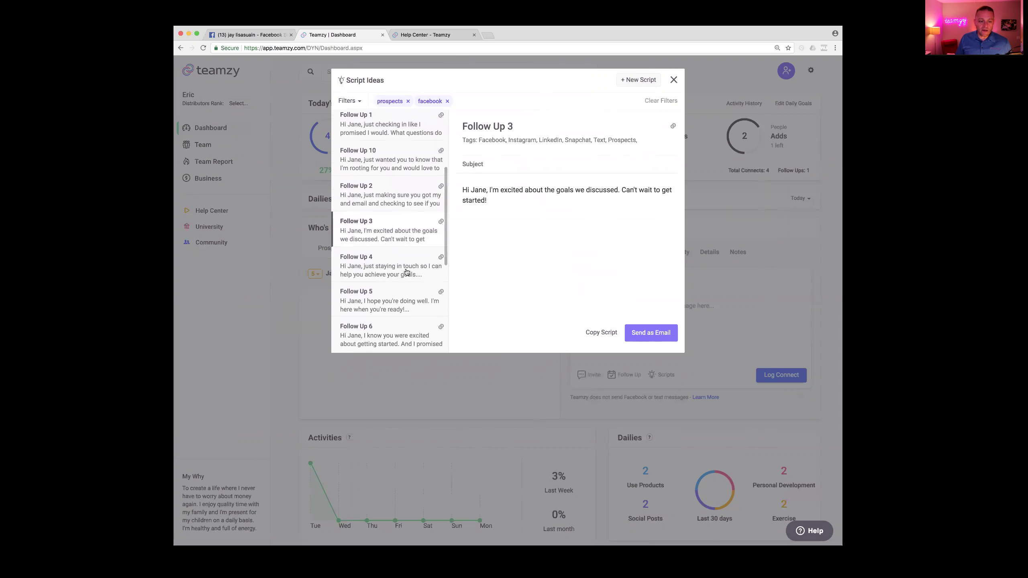
pyautogui.click(384, 271)
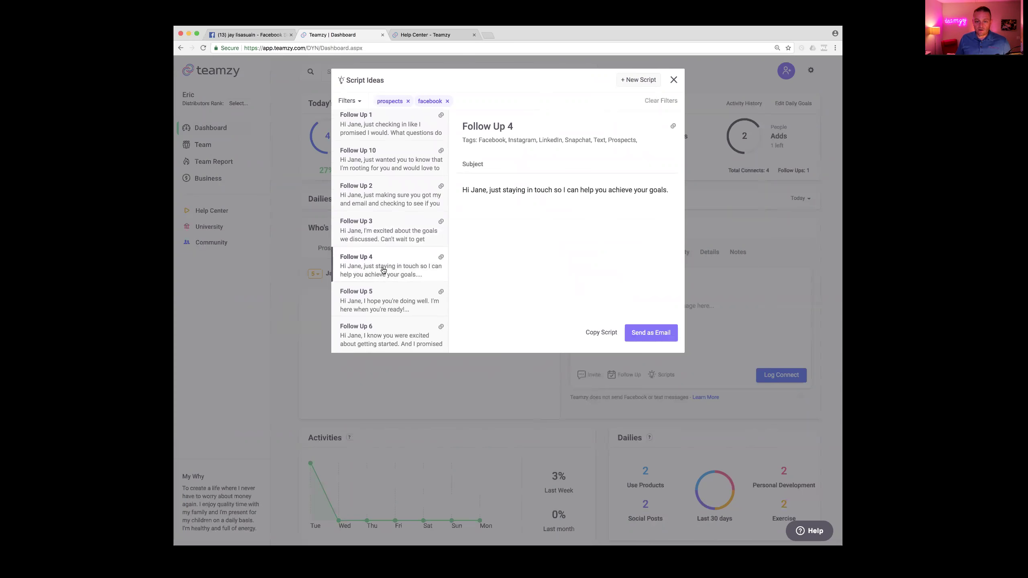
pyautogui.scroll(-1, 384, 271)
pyautogui.click(375, 271)
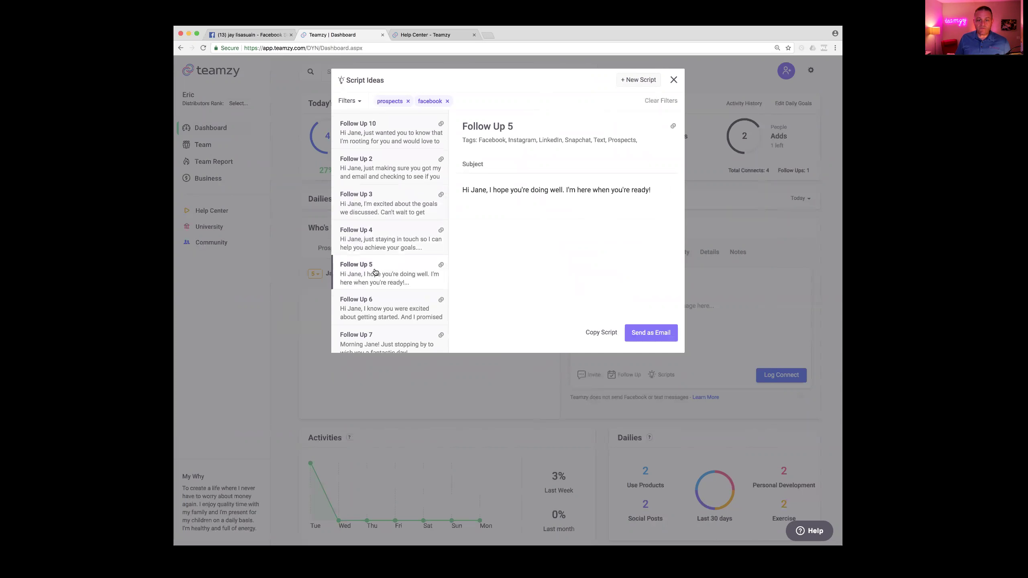
pyautogui.scroll(-1, 375, 272)
pyautogui.click(377, 290)
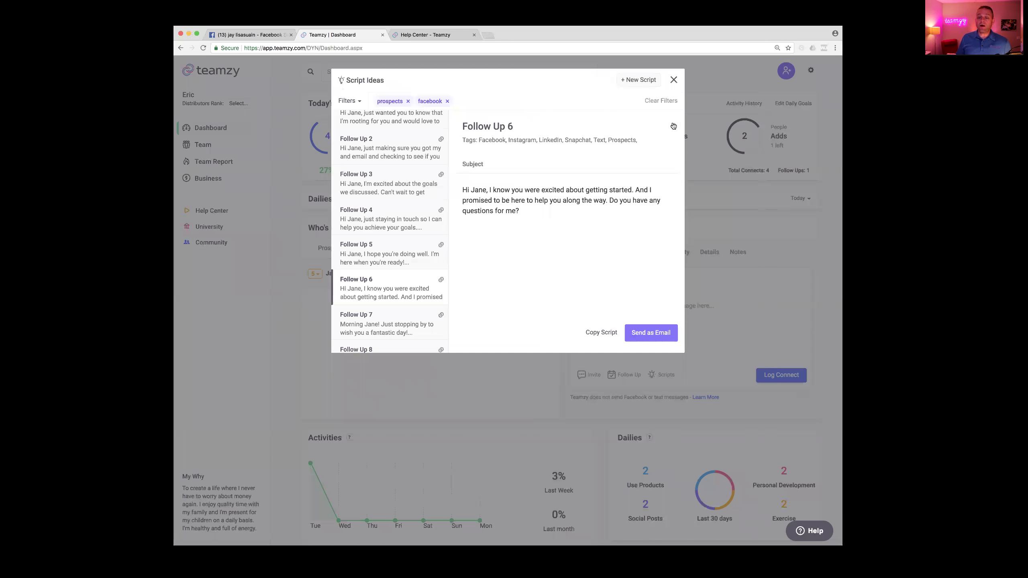
pyautogui.click(672, 81)
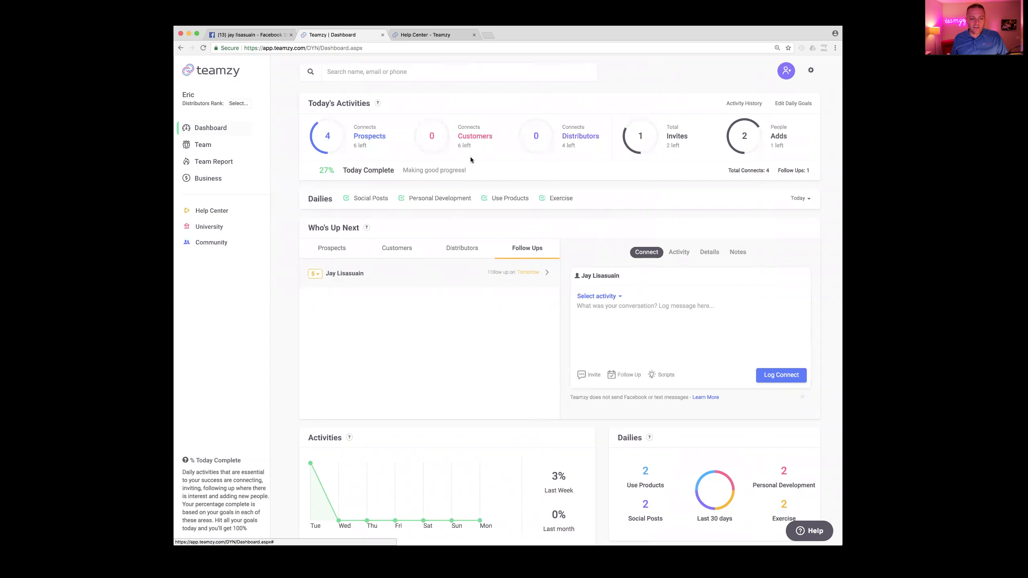
# Find the followed-up prospect by first name and save a Distributor Kit sale on their record.
pyautogui.write('jay')
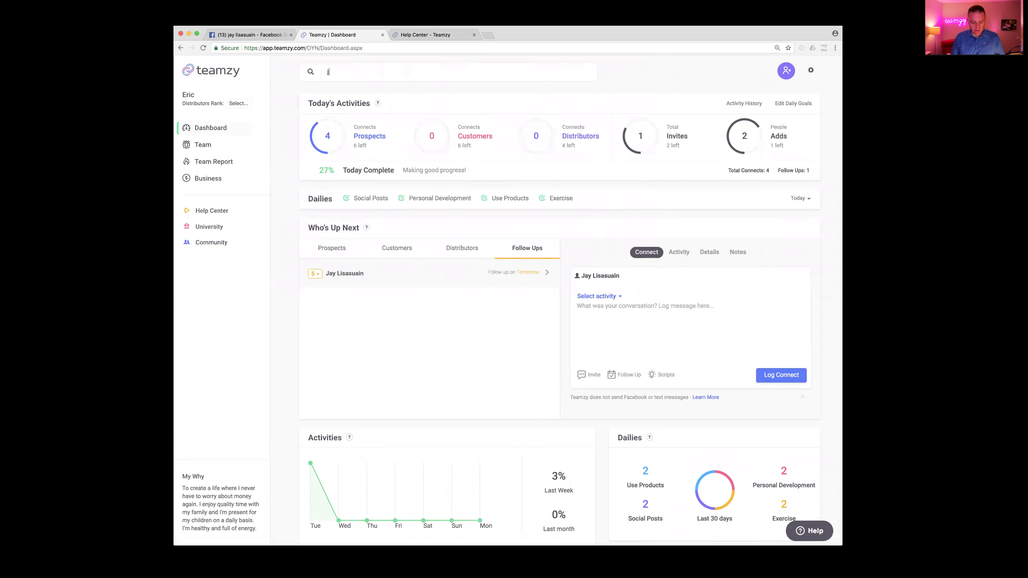
pyautogui.click(383, 86)
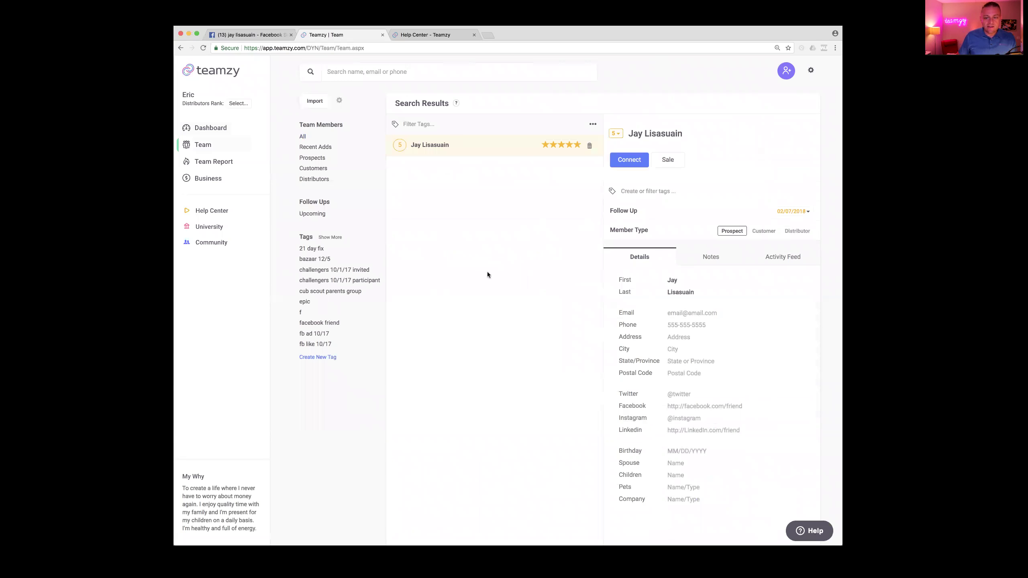
pyautogui.click(665, 164)
pyautogui.click(648, 200)
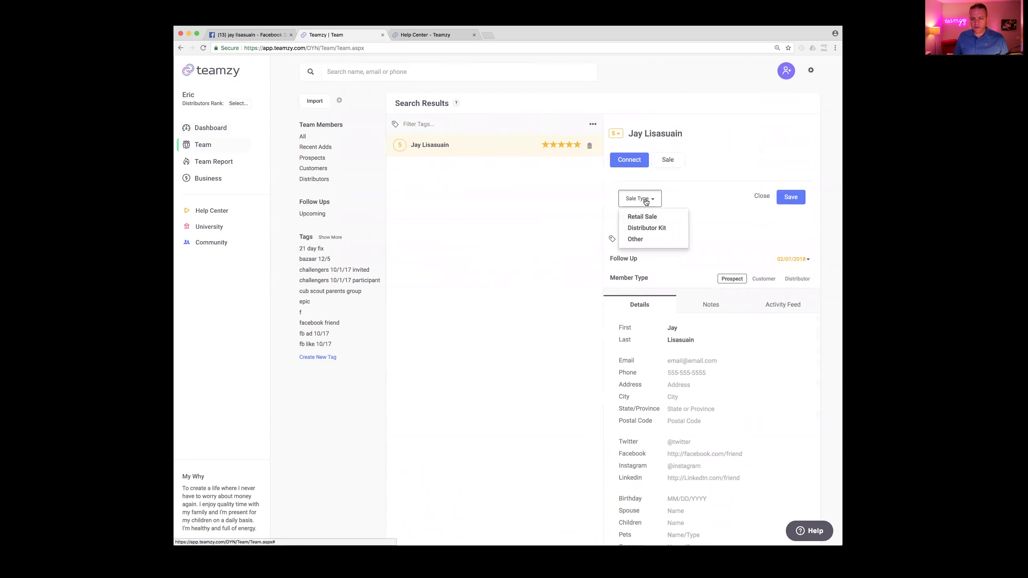
pyautogui.click(644, 230)
pyautogui.click(791, 197)
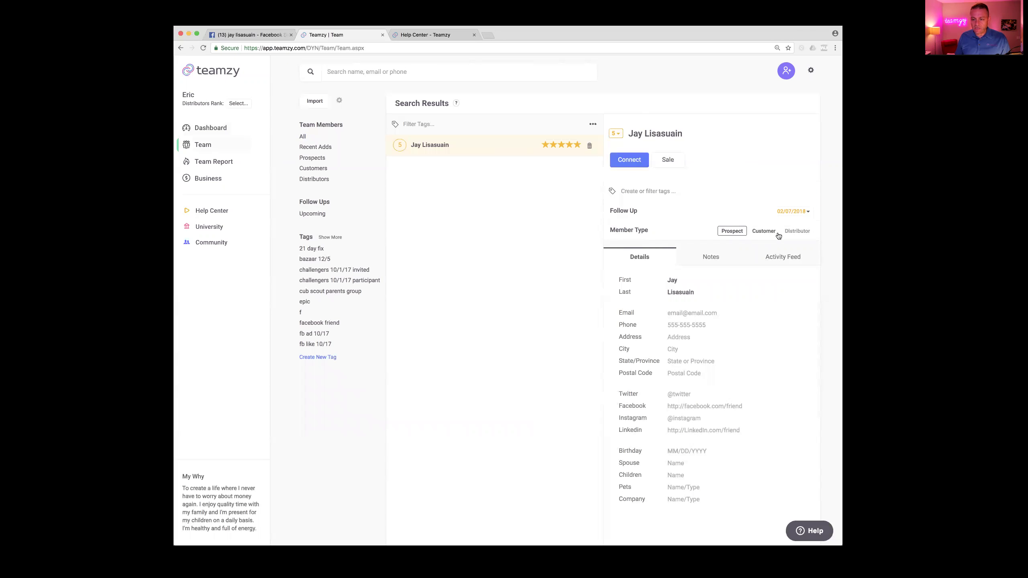
# Change the contact's member type to Distributor, Personally Sponsored, and show the Distributors list under Who's Up Next on the dashboard.
pyautogui.click(796, 232)
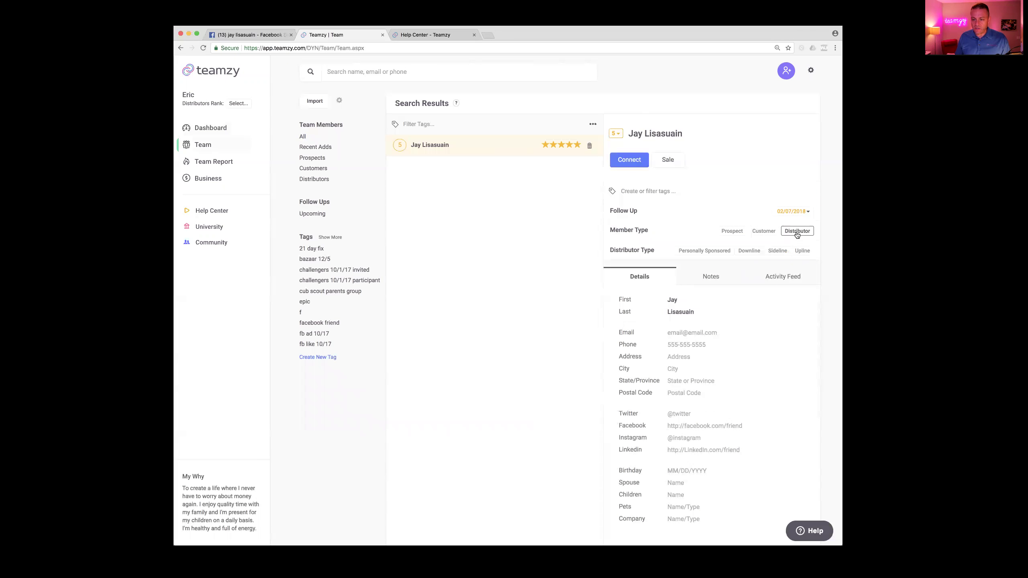
pyautogui.click(696, 252)
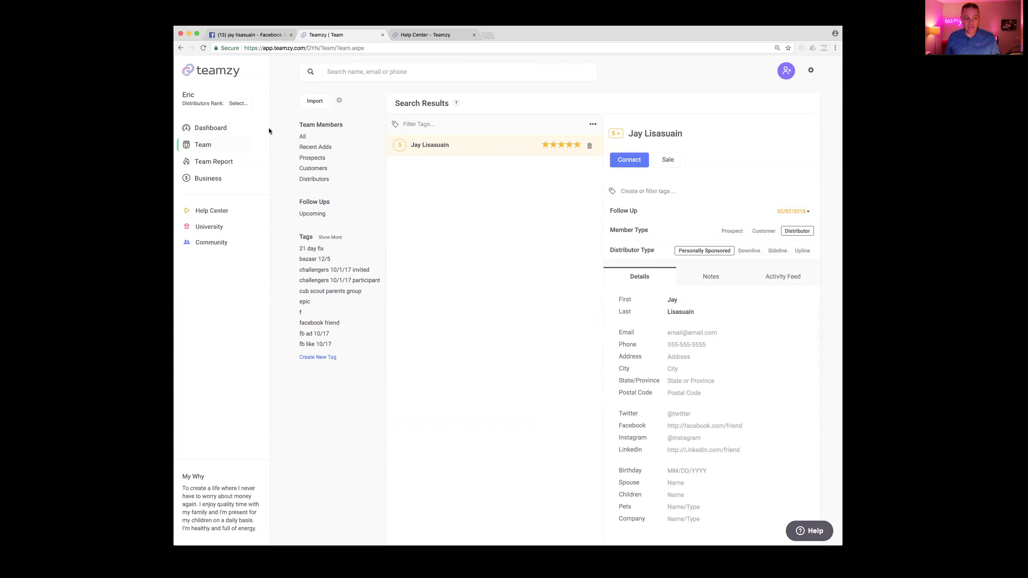
pyautogui.click(230, 128)
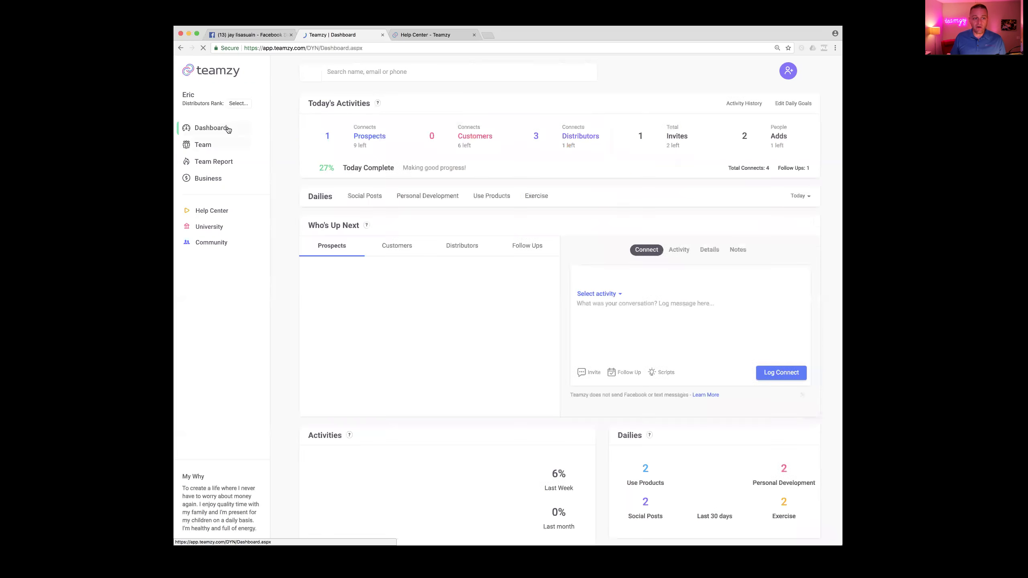
pyautogui.click(465, 249)
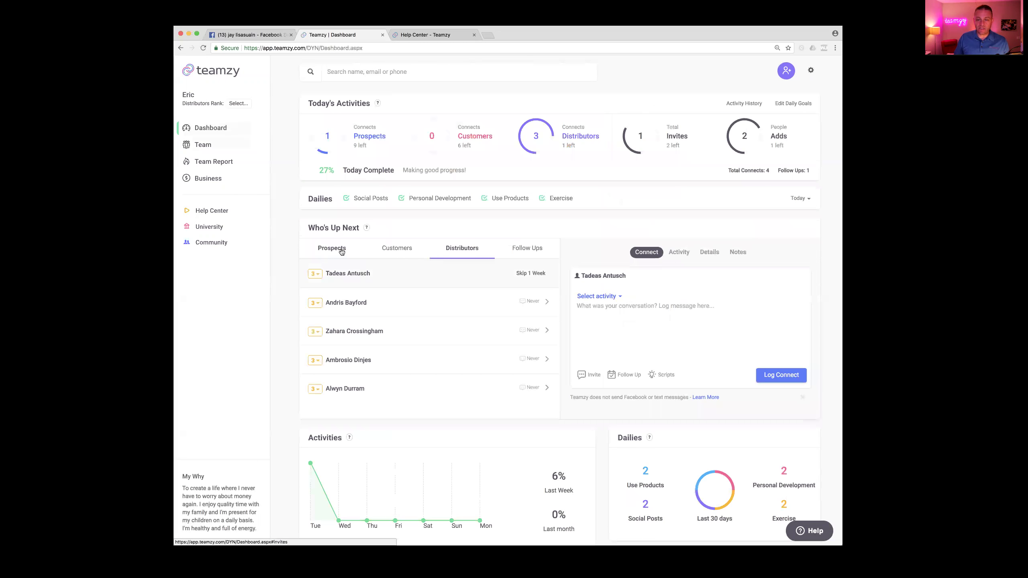